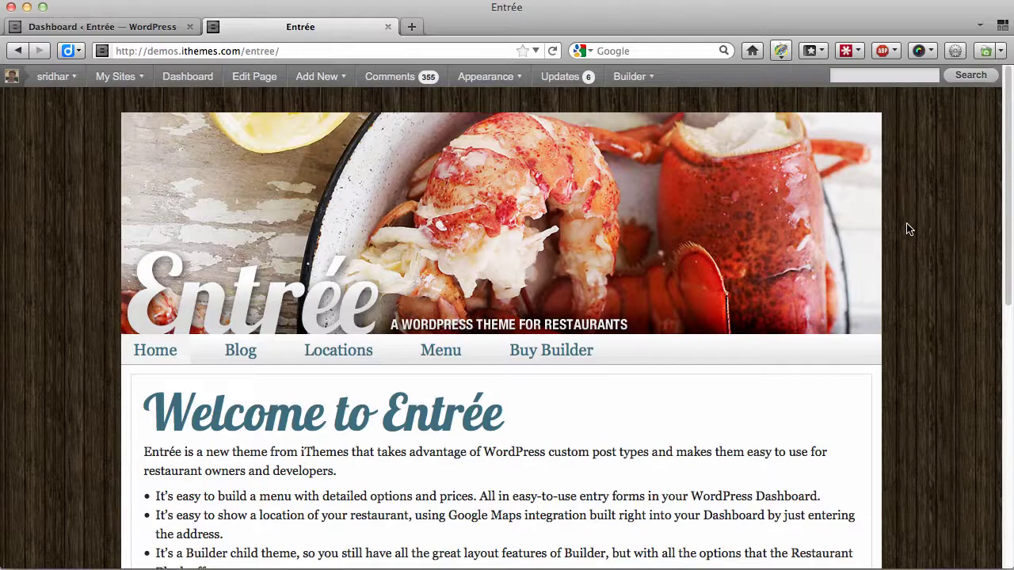
Examine the Entrée site's home page from the header and welcome text down to the featured menu items and footer.
scroll(911, 256, "down", 15)
scroll(912, 256, "up", 15)
scroll(915, 256, "down", 3)
scroll(915, 256, "up", 3)
scroll(943, 351, "down", 3)
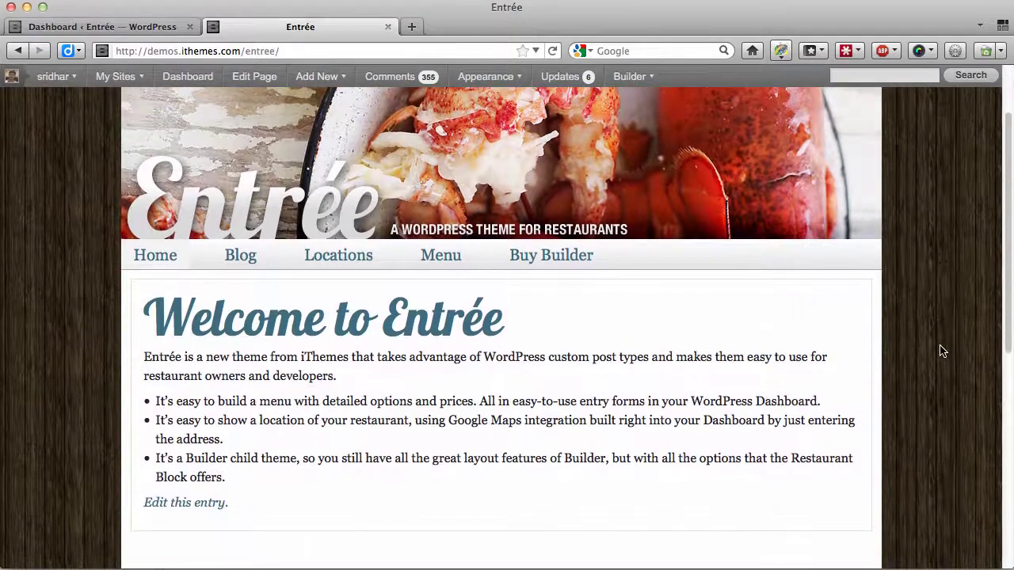
scroll(438, 289, "up", 3)
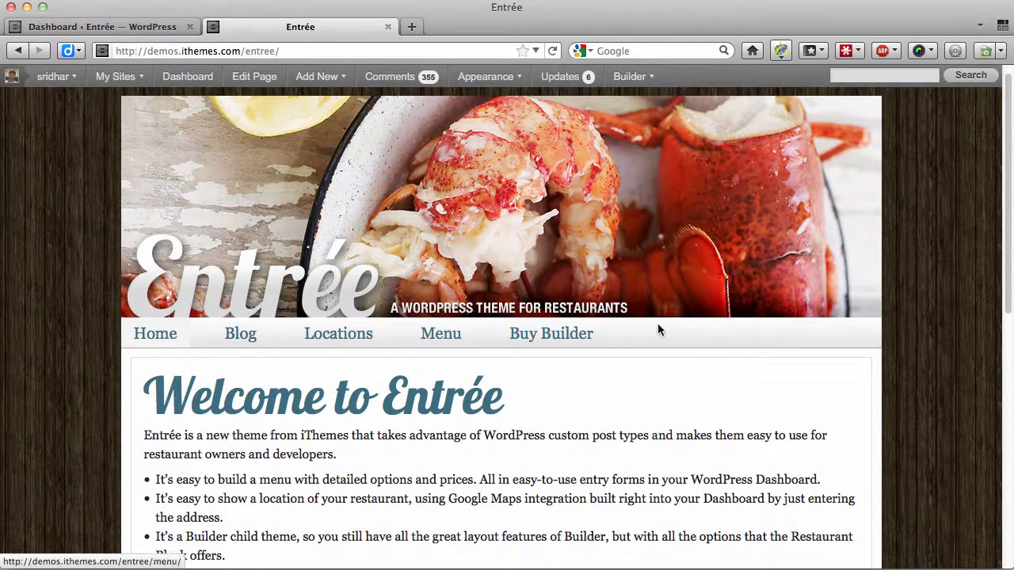
scroll(618, 390, "down", 3)
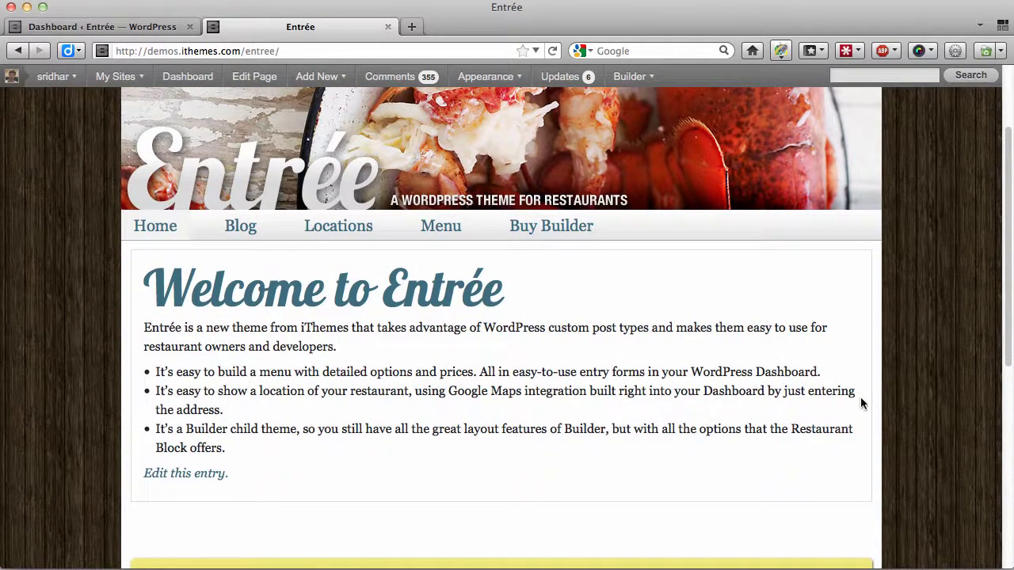
scroll(916, 387, "down", 10)
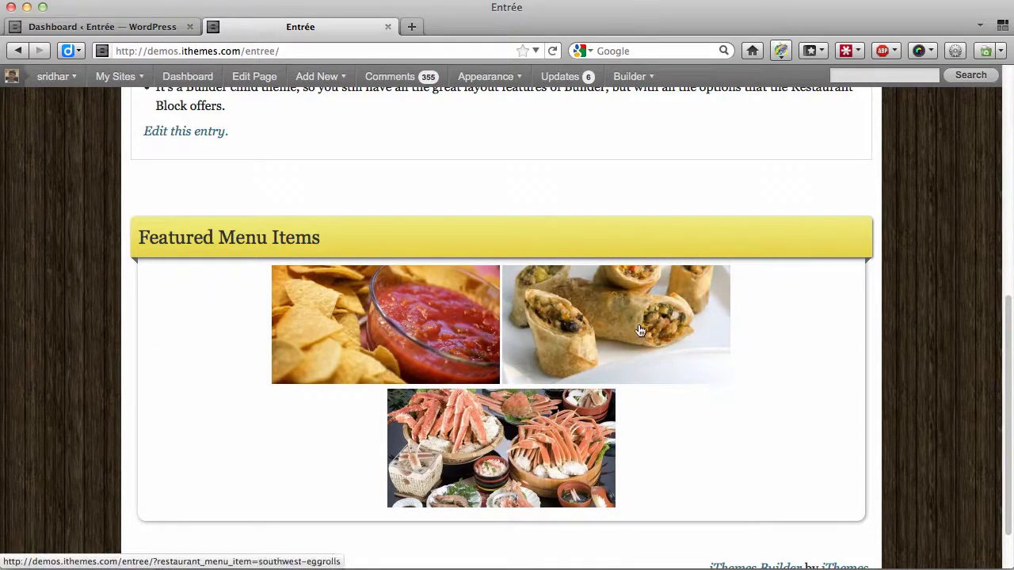
scroll(869, 372, "down", 2)
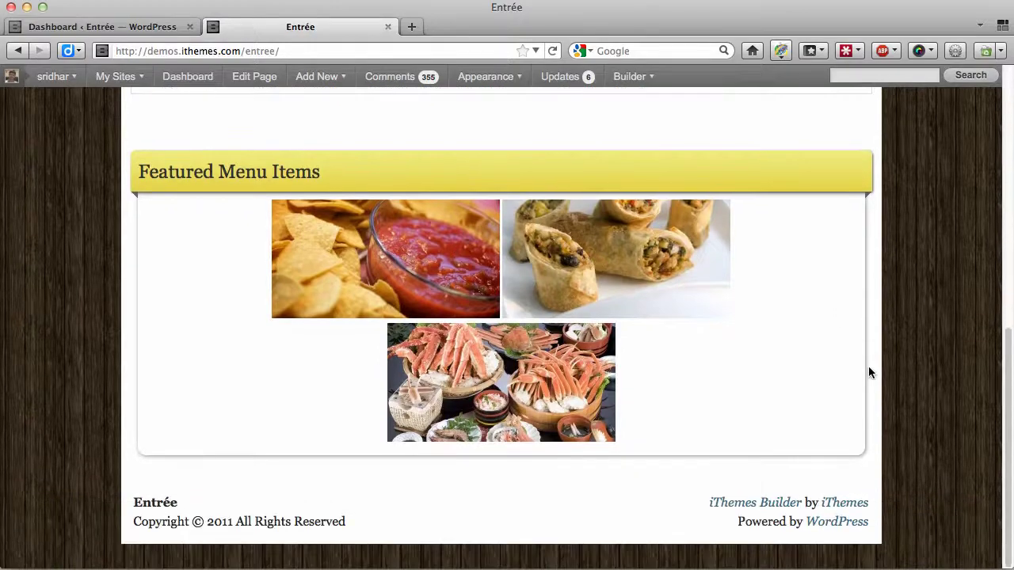
scroll(892, 373, "up", 10)
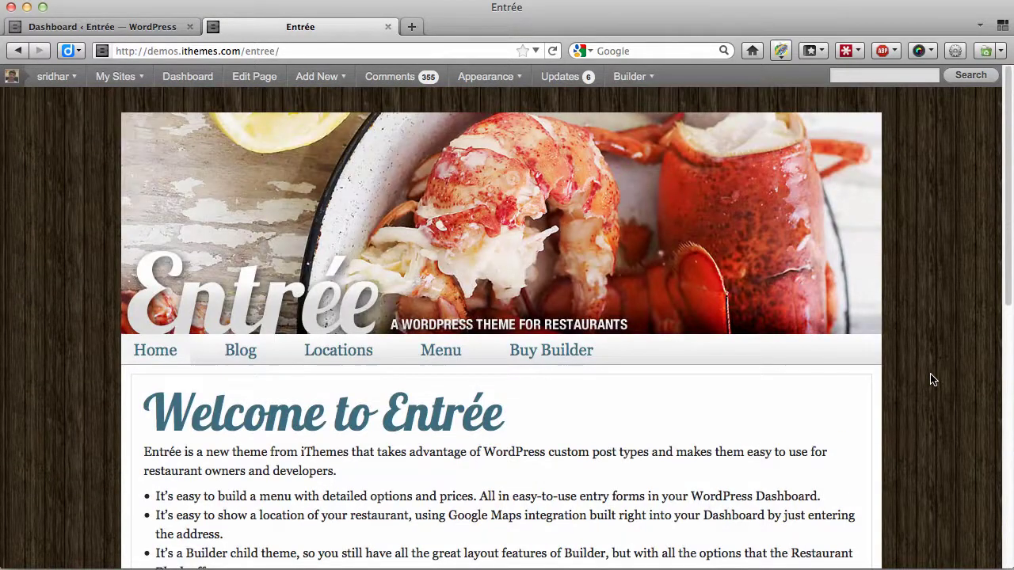
Switch to the WordPress dashboard and open the Reading settings to view the front page and posts page assignments.
key("ctrl+shift+Tab")
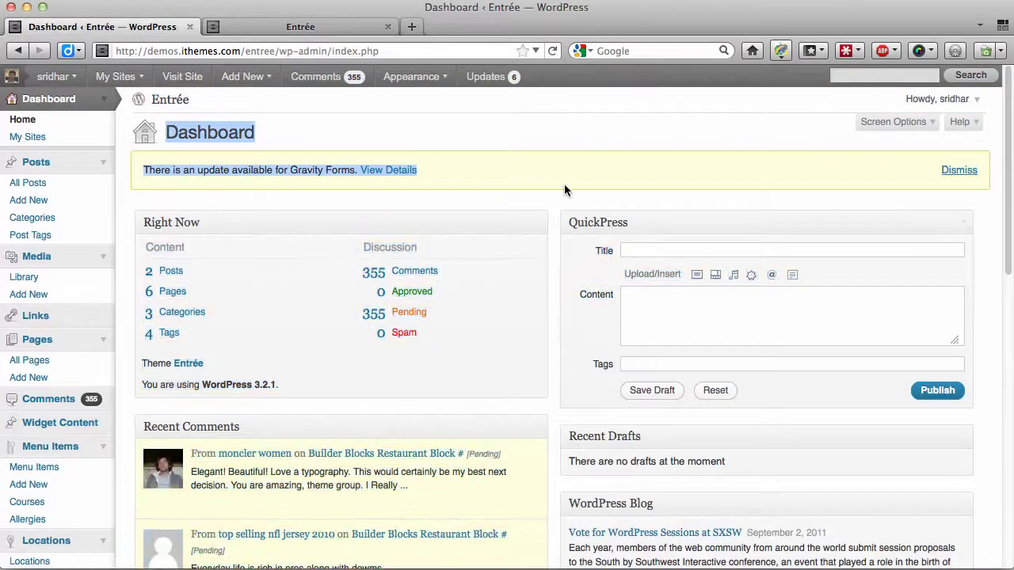
left_click(565, 187)
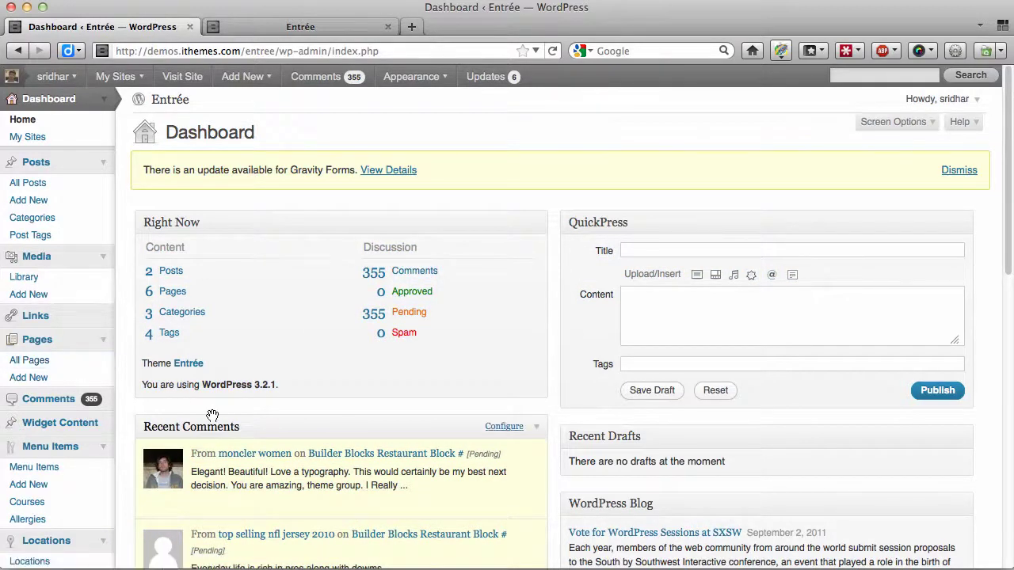
scroll(212, 415, "down", 10)
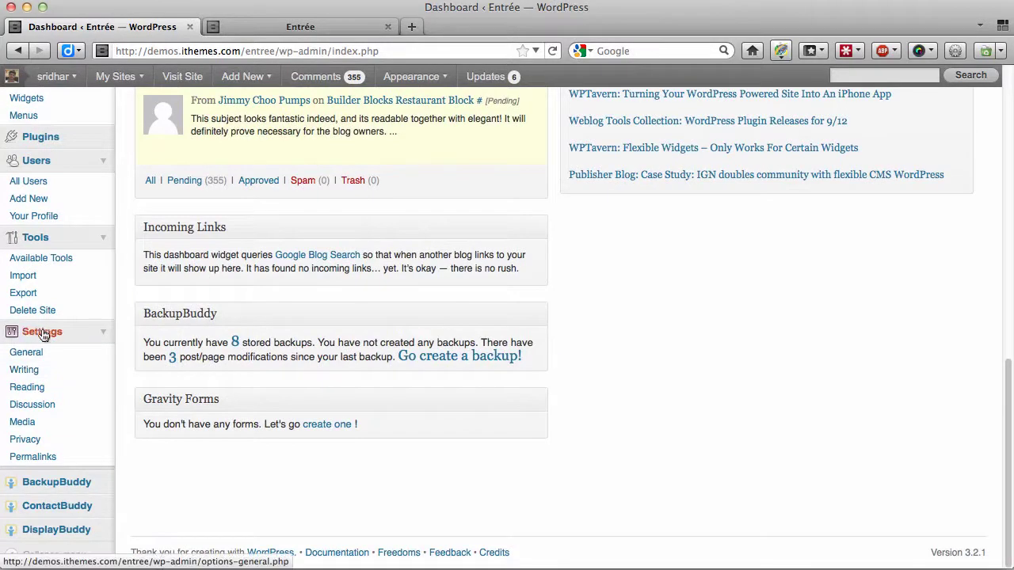
left_click(36, 388)
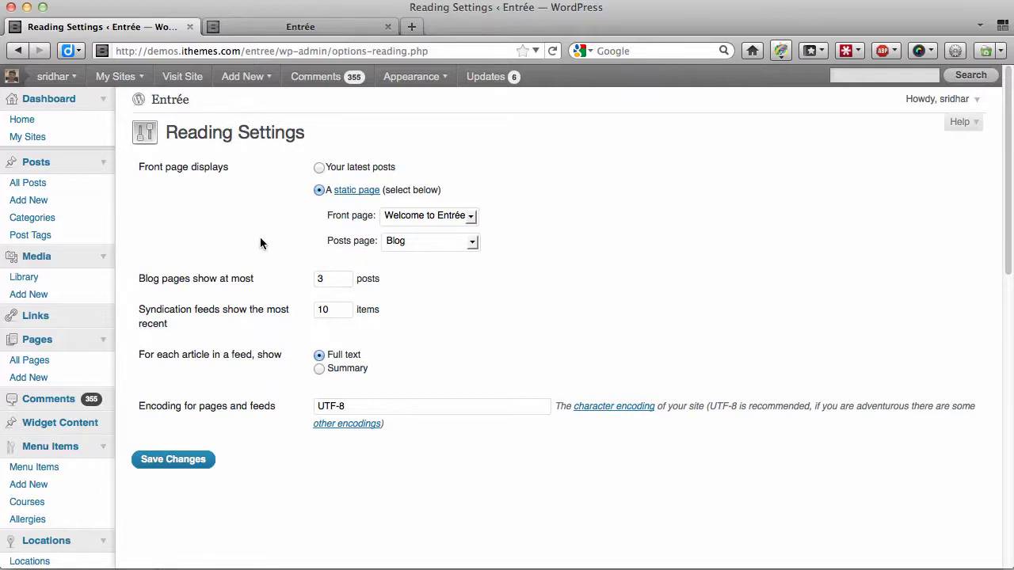
Open the "Welcome to Entrée" page for editing from the list of all pages.
scroll(181, 212, "down", 1)
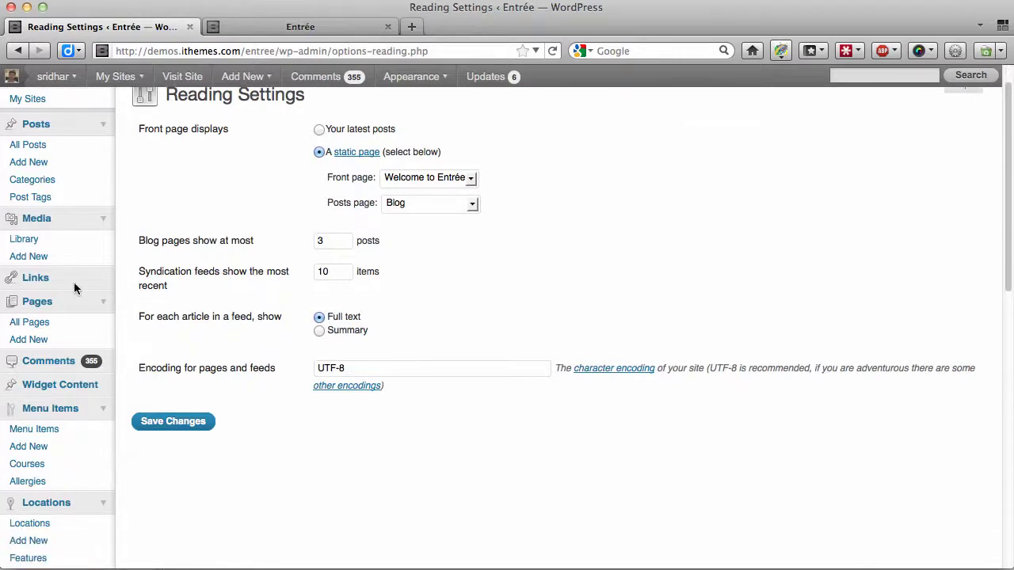
left_click(69, 327)
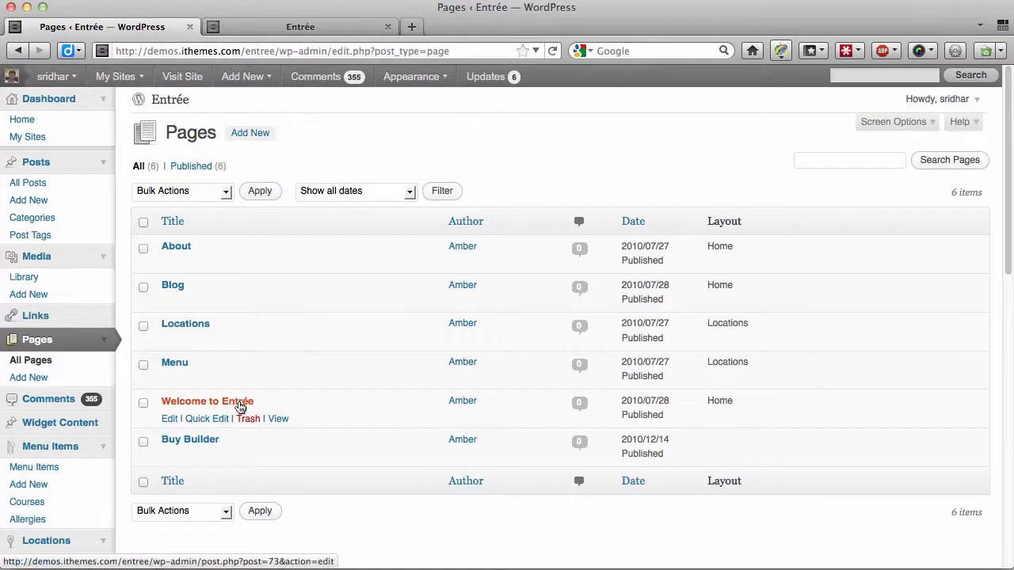
left_click(240, 406)
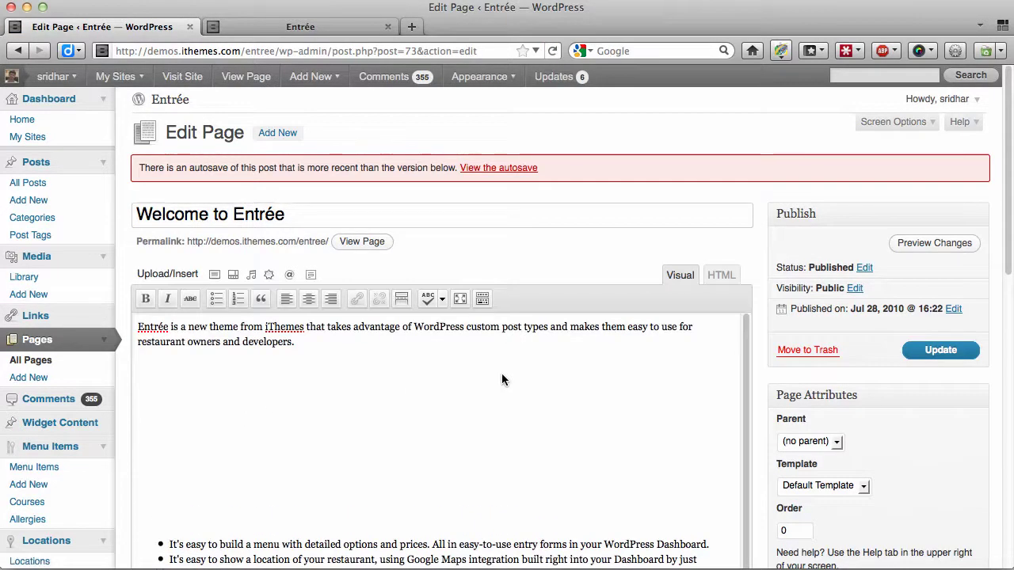
scroll(766, 280, "down", 3)
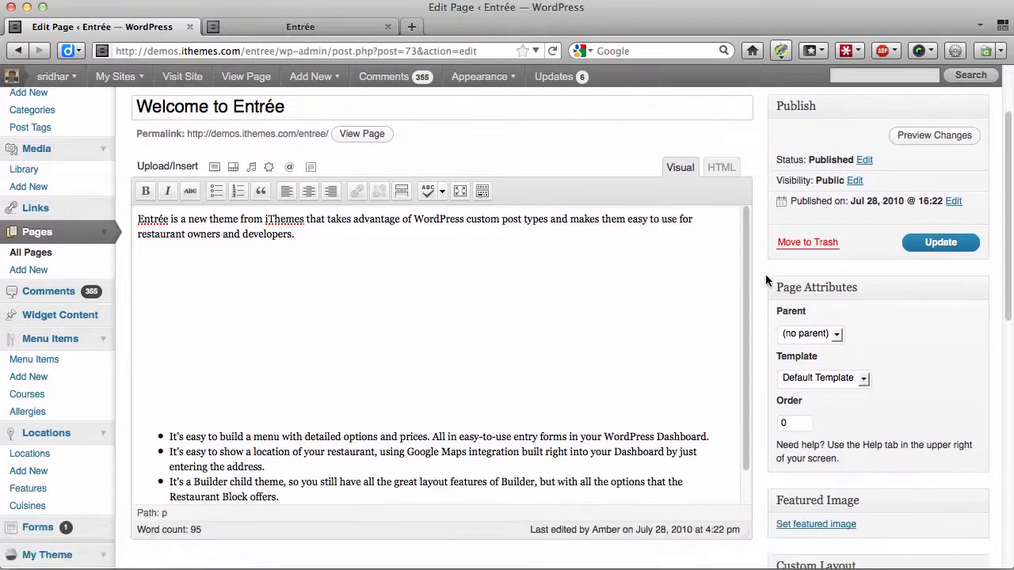
Compare the "Welcome to Entrée" page's content with the live home page and check its Custom Layout setting.
left_click(302, 28)
scroll(694, 389, "down", 3)
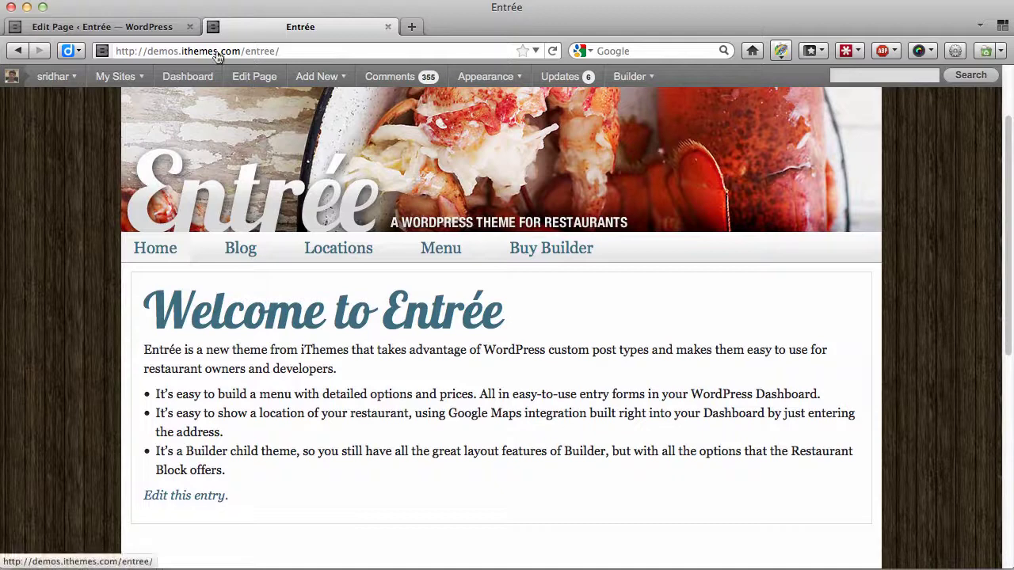
left_click(170, 31)
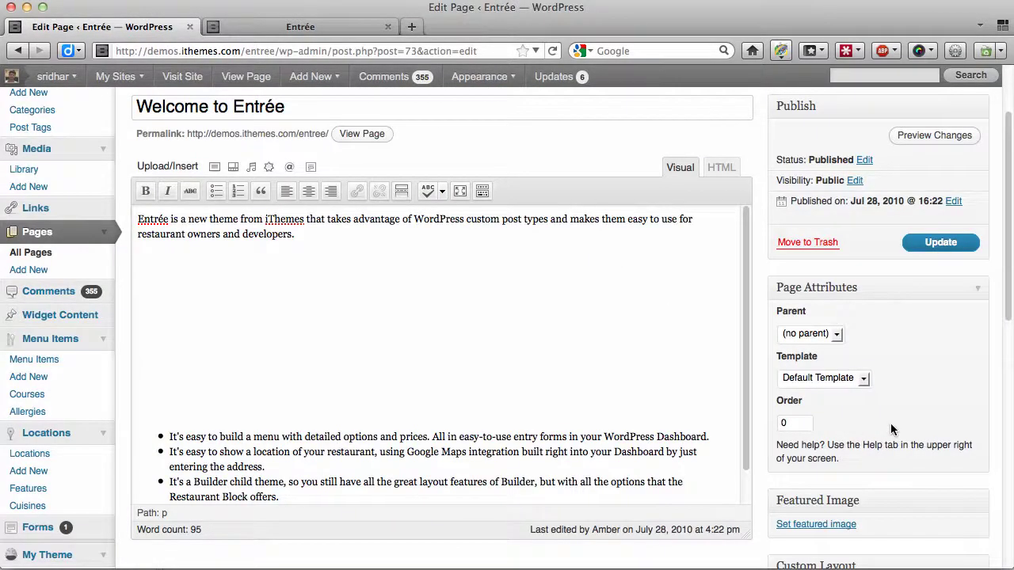
scroll(891, 429, "down", 5)
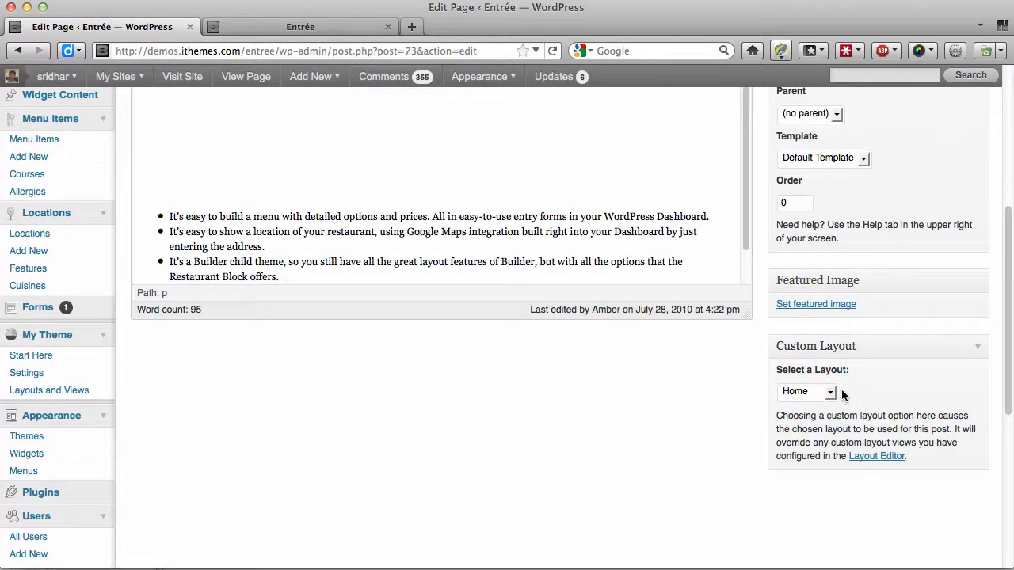
scroll(892, 379, "up", 7)
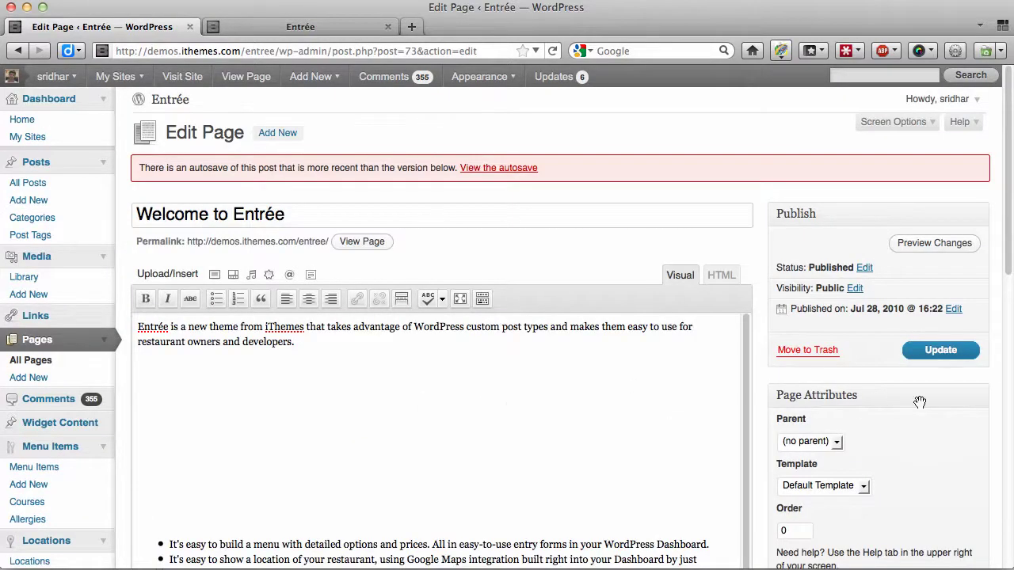
scroll(987, 414, "down", 7)
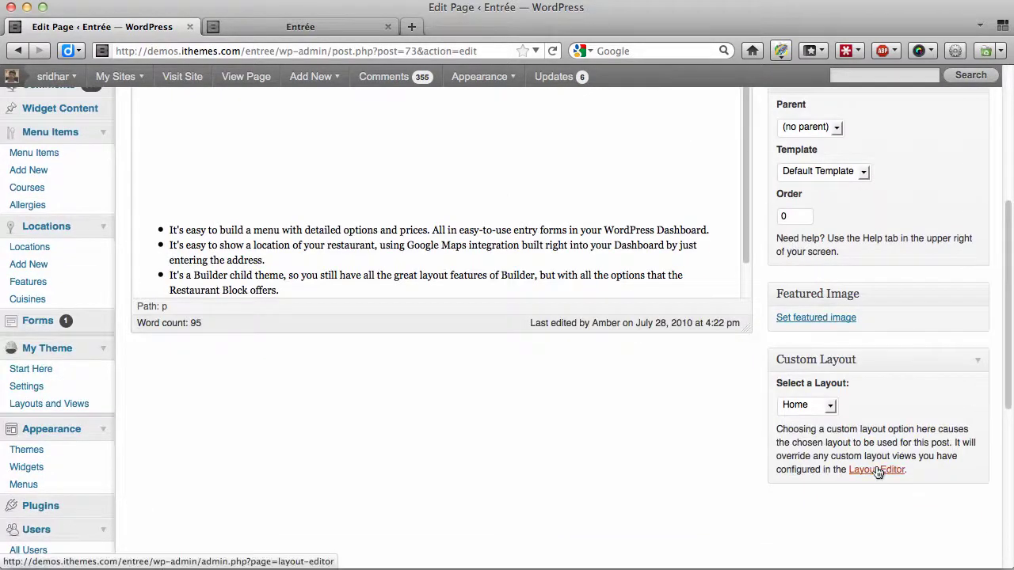
Open the Home layout in the Layout Editor and review its design modules from Image down to Footer.
left_click(878, 470)
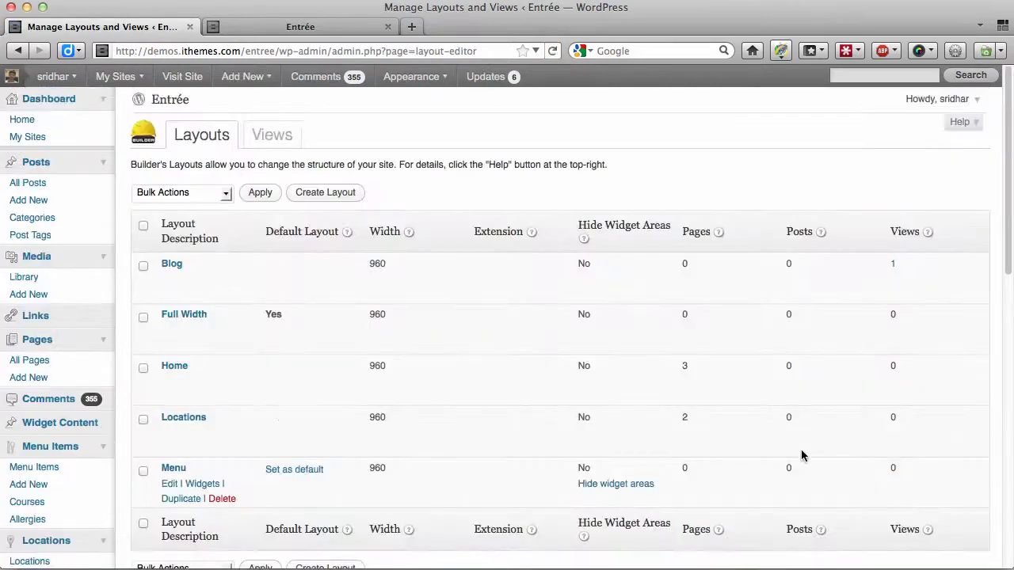
left_click(176, 369)
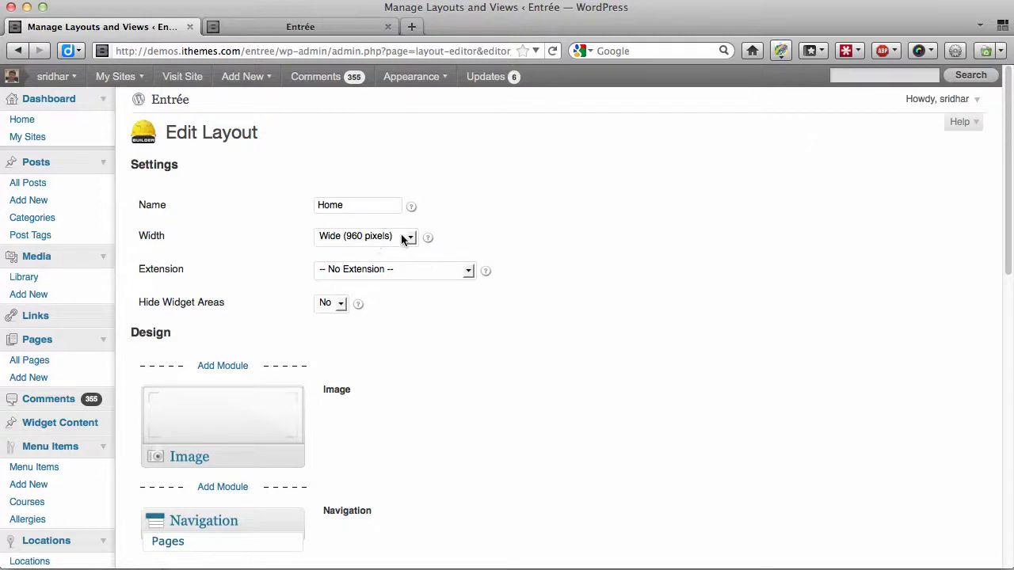
scroll(586, 329, "down", 5)
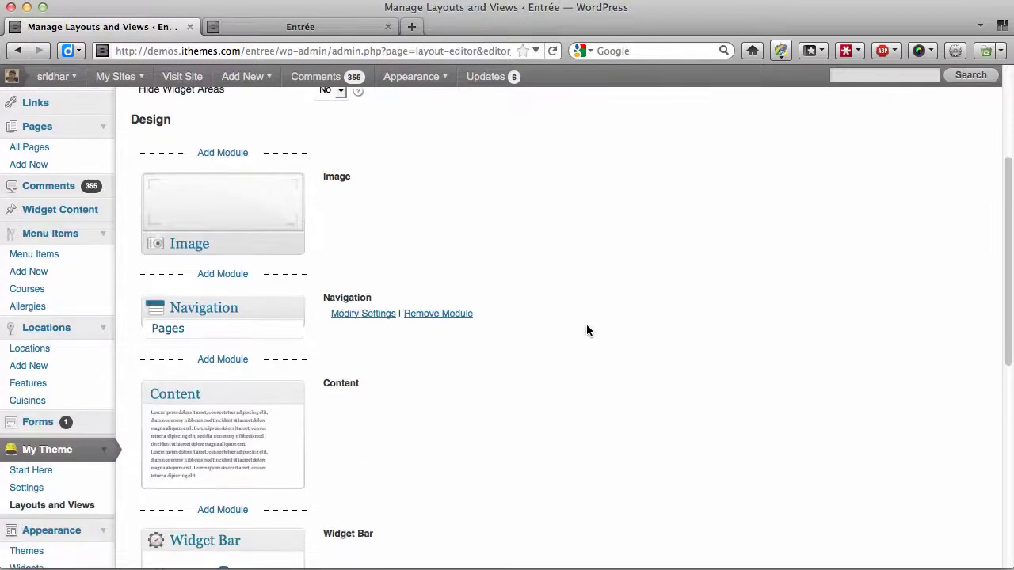
scroll(542, 282, "down", 2)
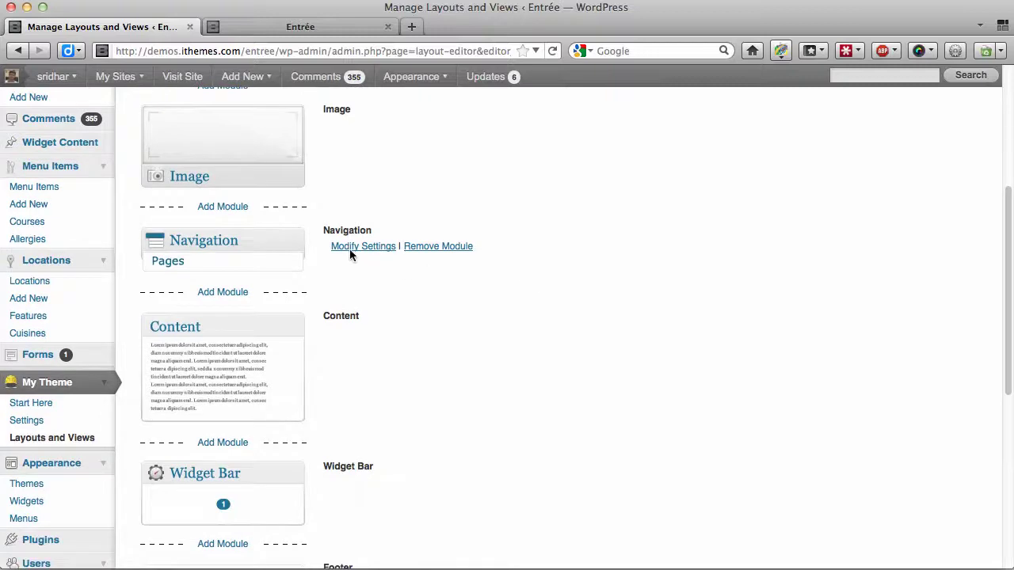
scroll(491, 377, "down", 2)
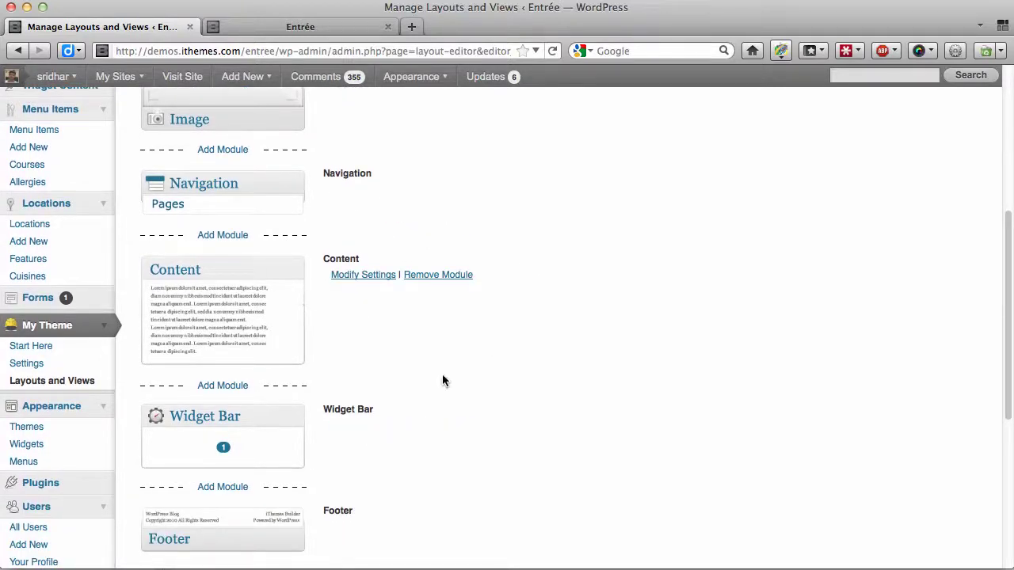
scroll(380, 435, "down", 2)
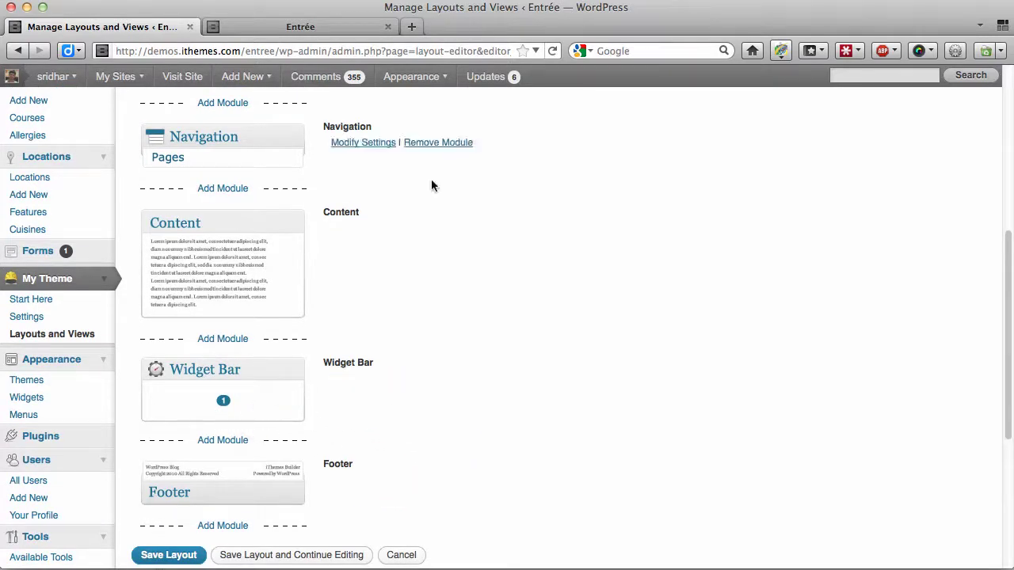
Compare the Home layout's modules with the live home page, and open the site's Blog page.
left_click(308, 24)
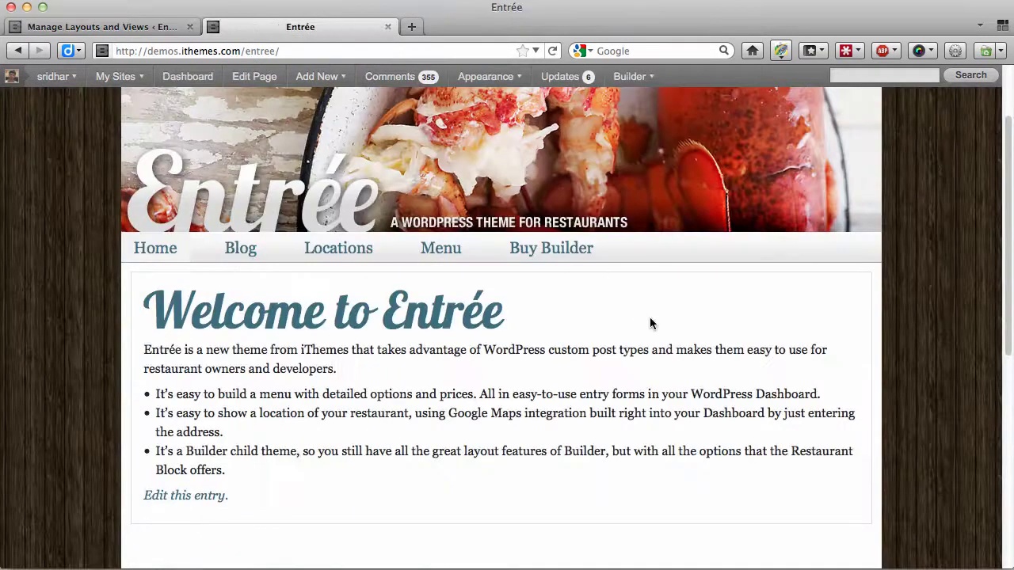
scroll(847, 335, "down", 10)
scroll(847, 333, "up", 10)
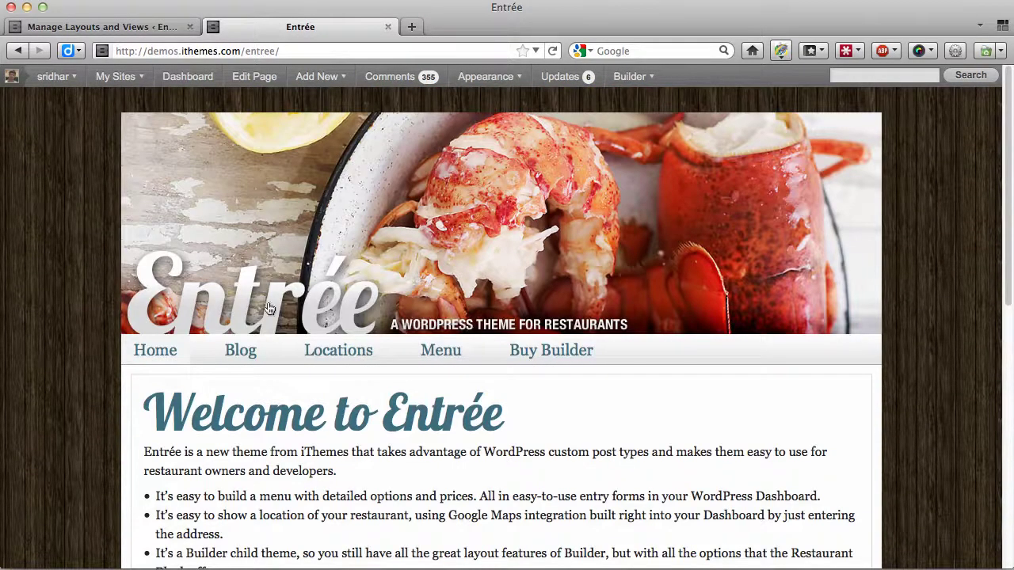
left_click(244, 363)
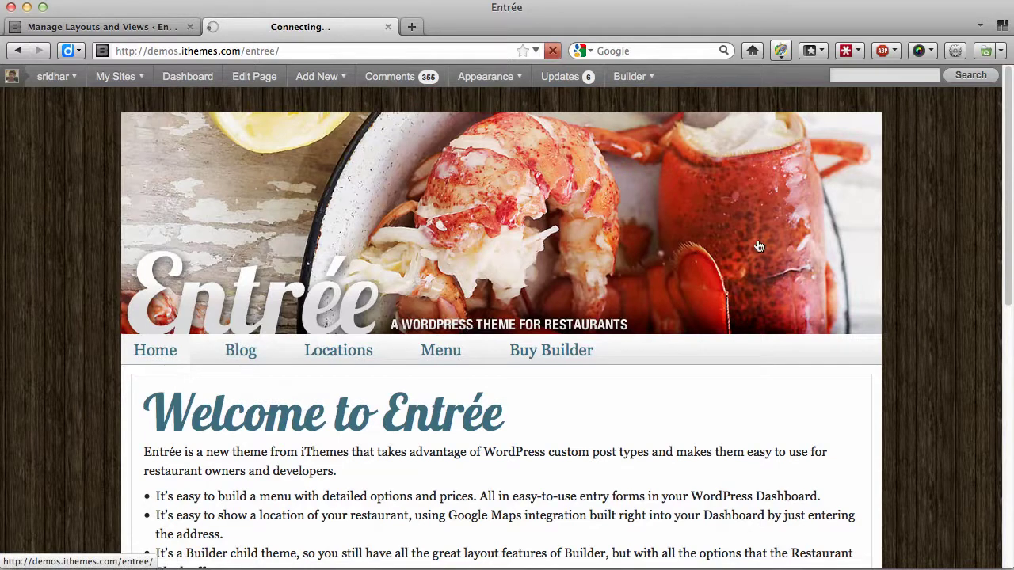
Return to the WordPress admin and open the Blog page for editing from the list of all pages.
key("ctrl+Tab")
scroll(471, 294, "up", 2)
scroll(471, 299, "up", 1)
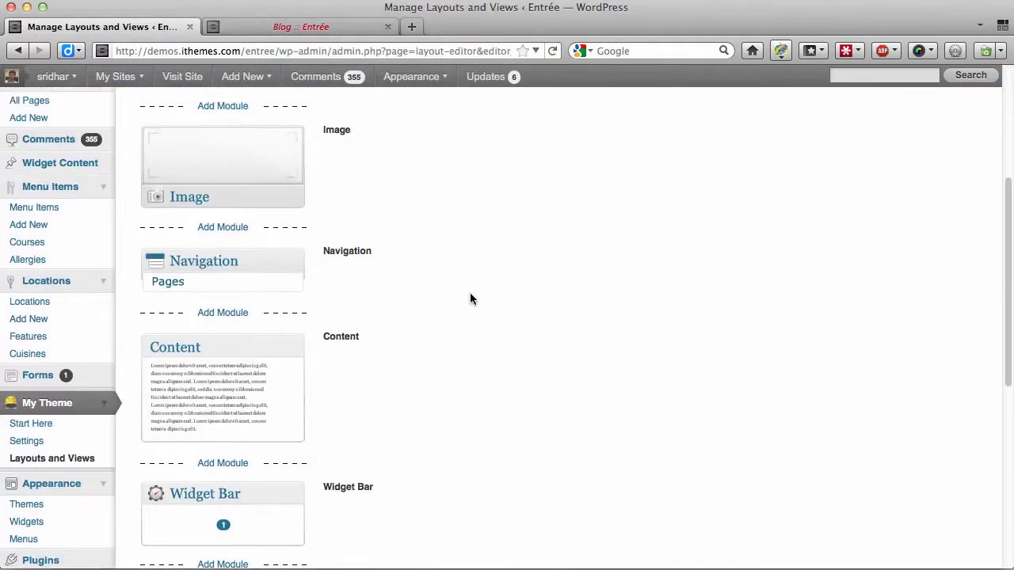
scroll(471, 299, "up", 3)
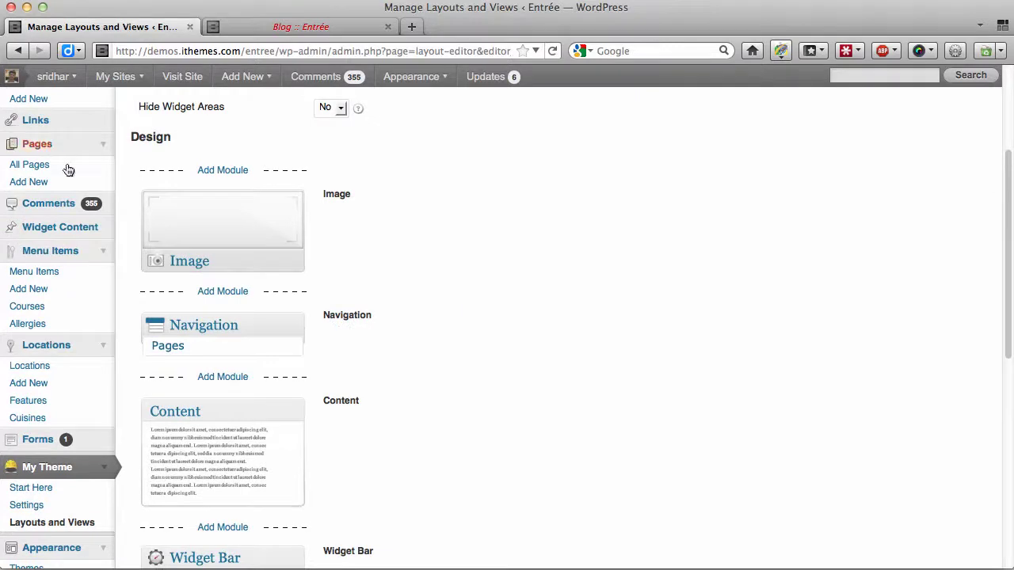
left_click(68, 170)
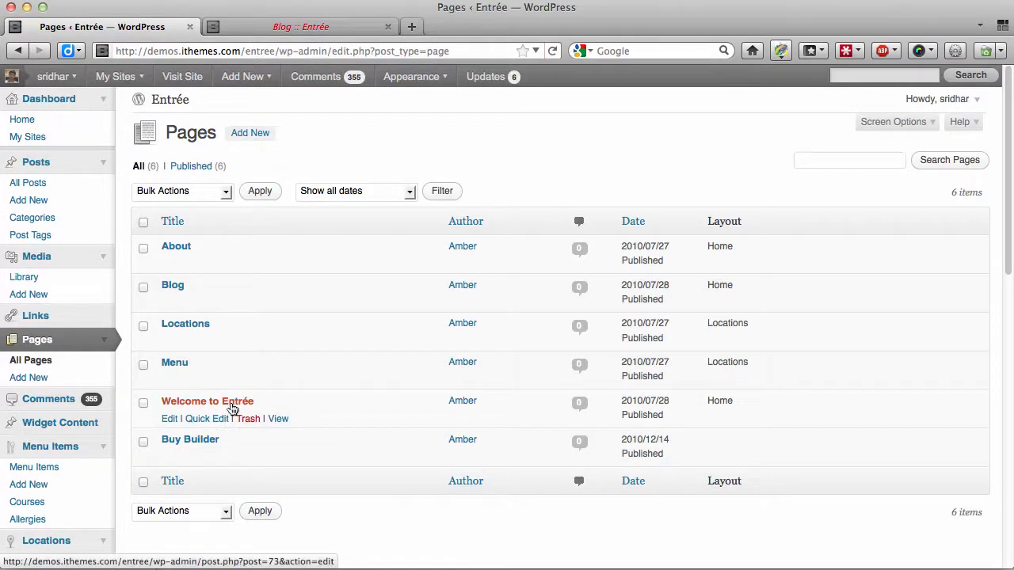
left_click(173, 286)
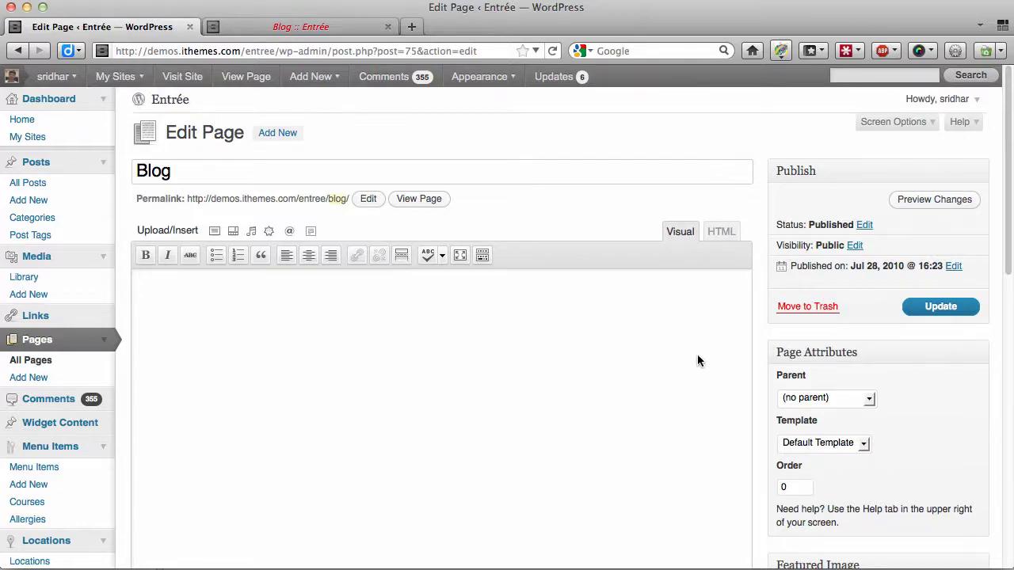
Check the Blog page's Custom Layout setting and switch to the live Blog page to compare.
scroll(759, 354, "down", 10)
scroll(759, 354, "up", 3)
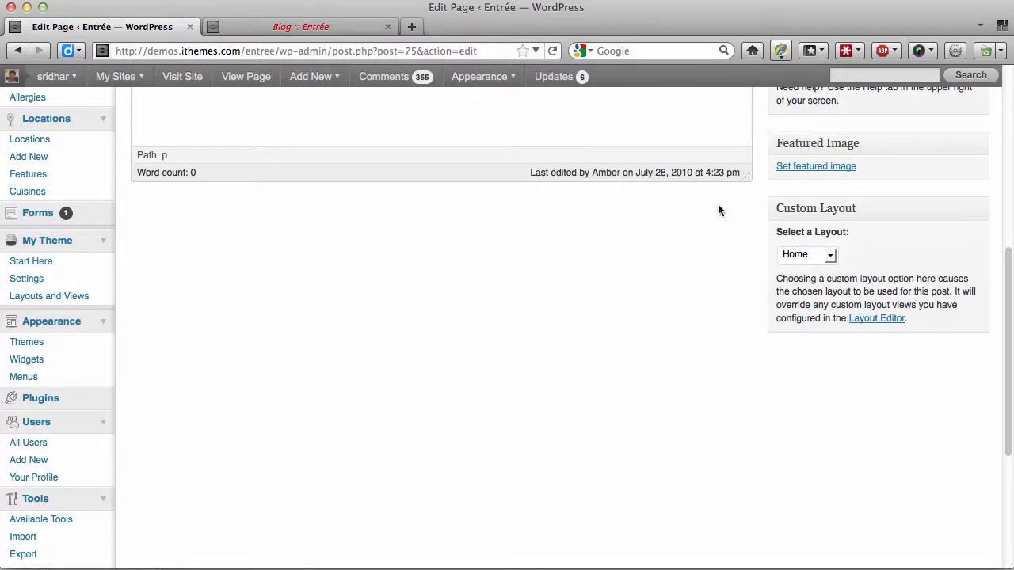
scroll(679, 305, "up", 10)
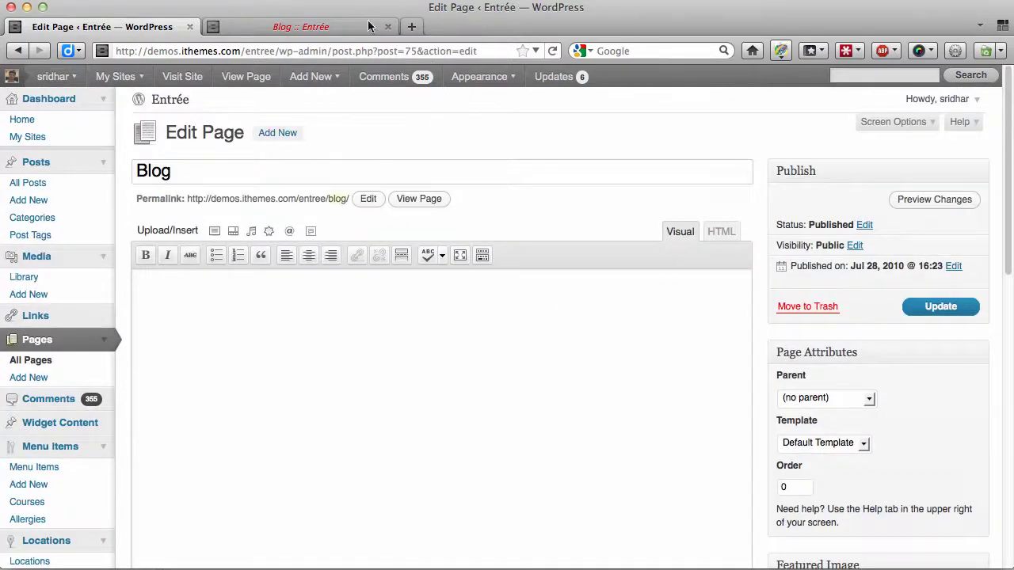
left_click(328, 28)
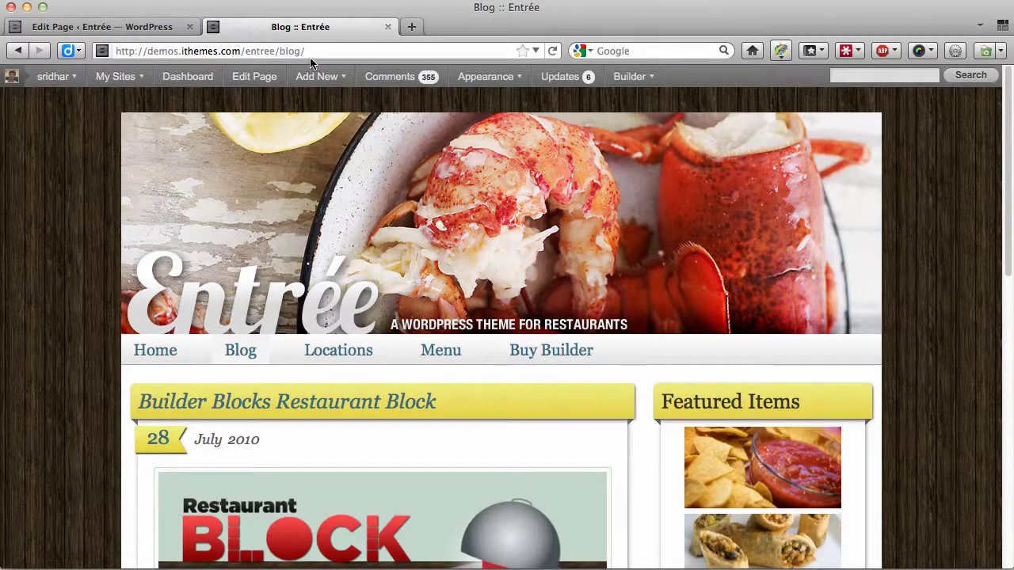
Return to the WordPress admin and check which layout is assigned to the Blog view in Builder's Layouts and Views.
left_click(125, 26)
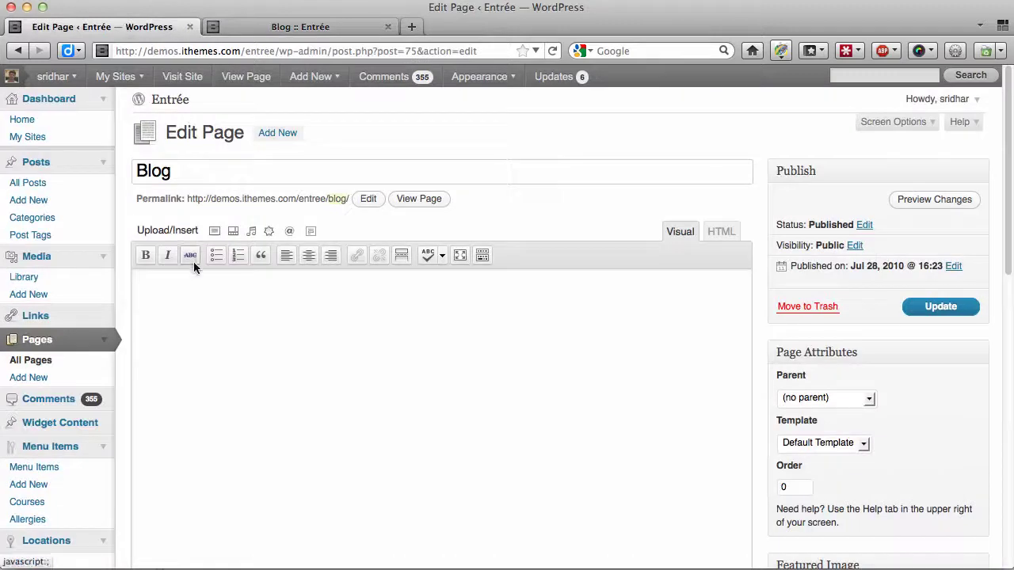
scroll(149, 487, "down", 3)
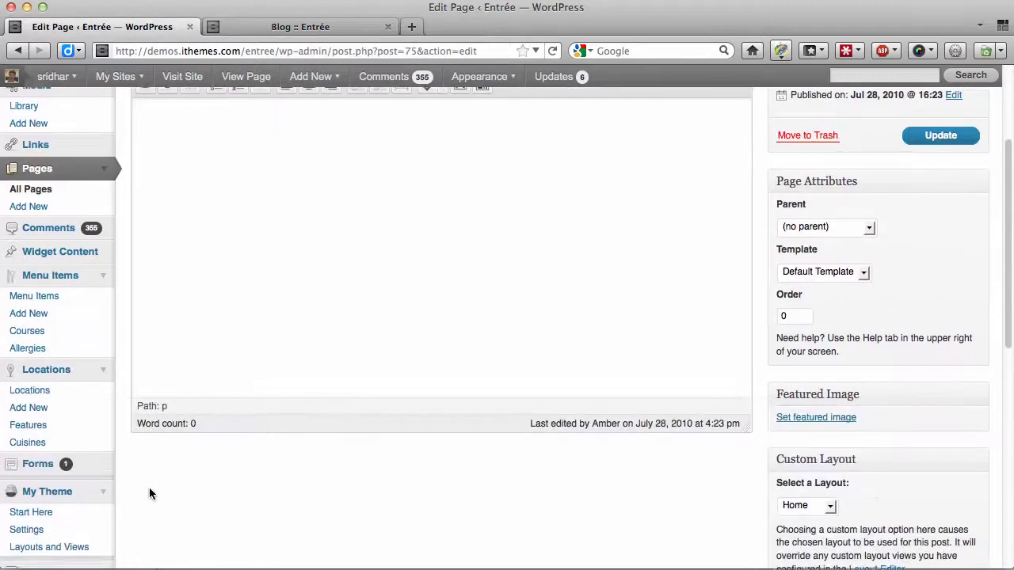
left_click(83, 497)
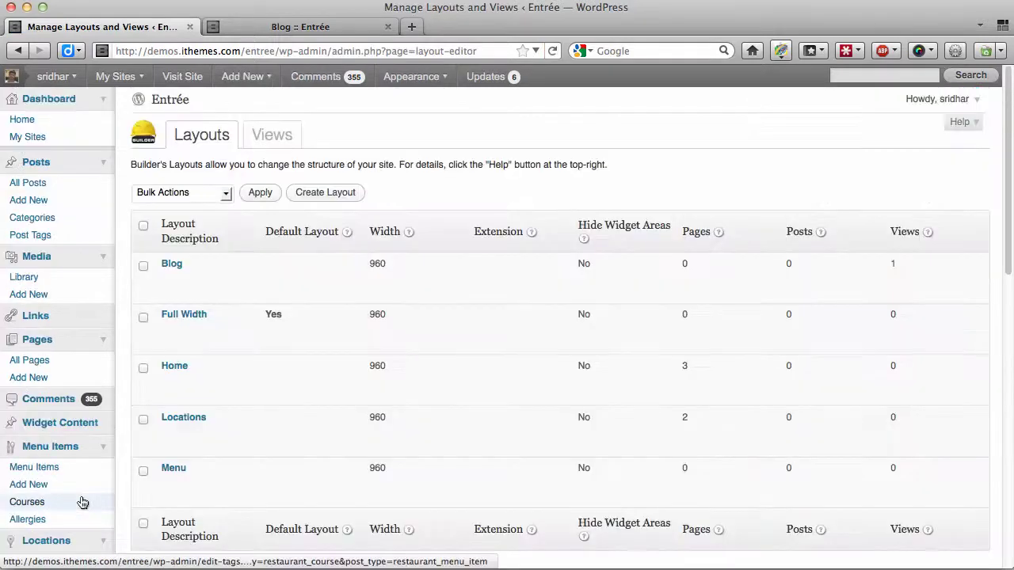
left_click(267, 147)
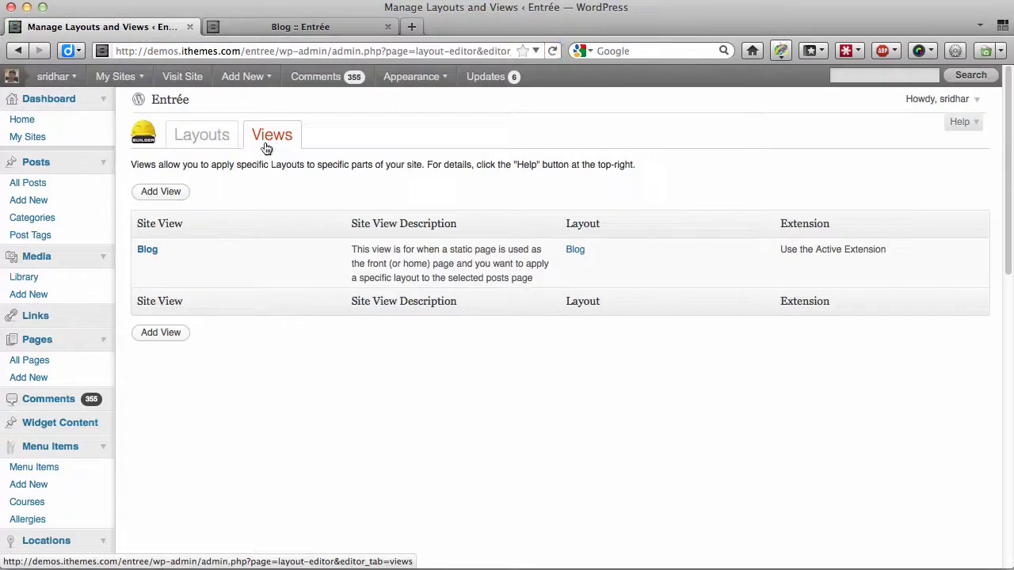
mouse_move(196, 270)
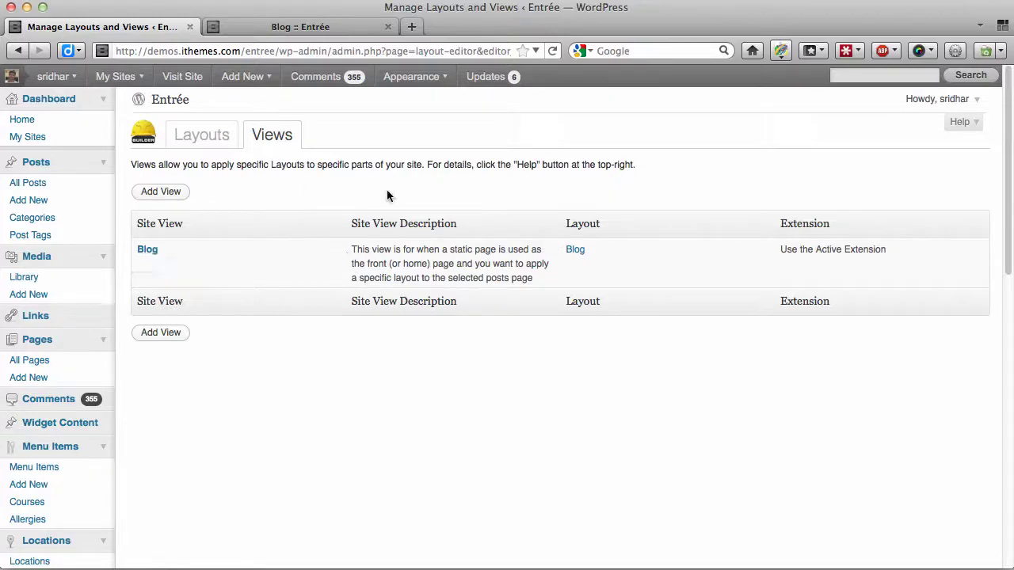
Switch to the live Blog page and review its posts and the Featured Items sidebar.
key("ctrl+Tab")
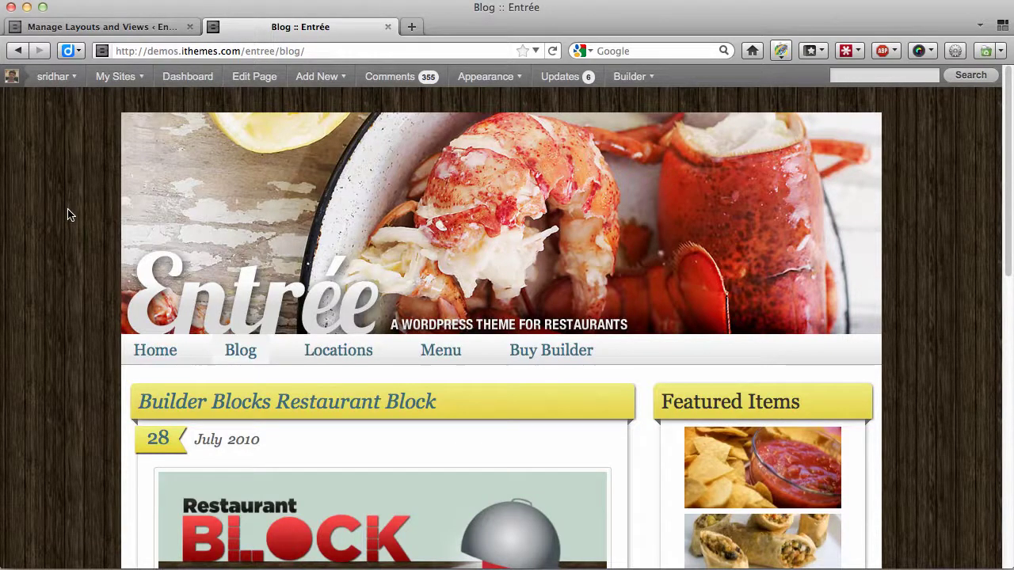
scroll(68, 214, "down", 5)
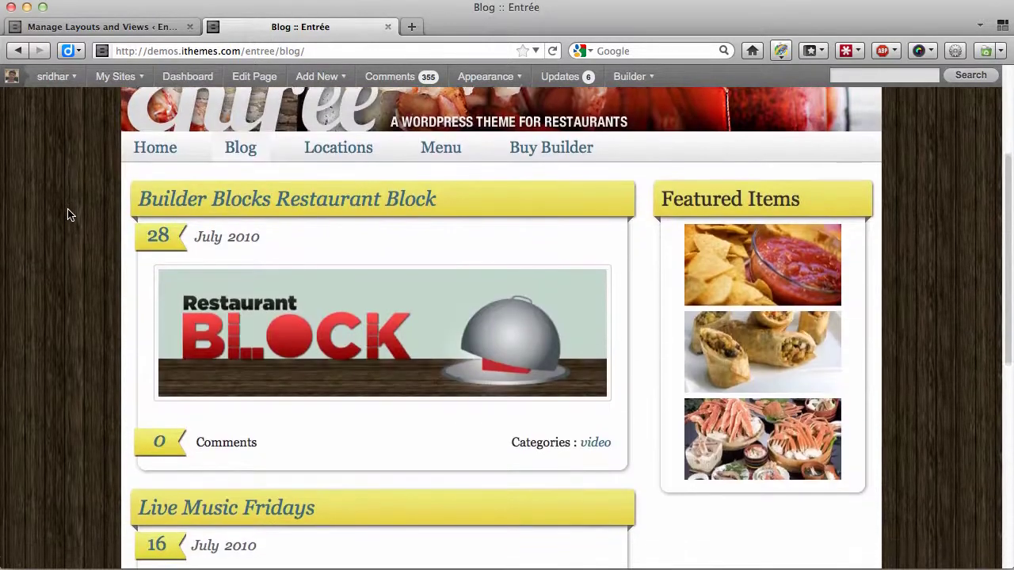
scroll(68, 214, "up", 2)
scroll(68, 214, "up", 1)
scroll(69, 214, "down", 3)
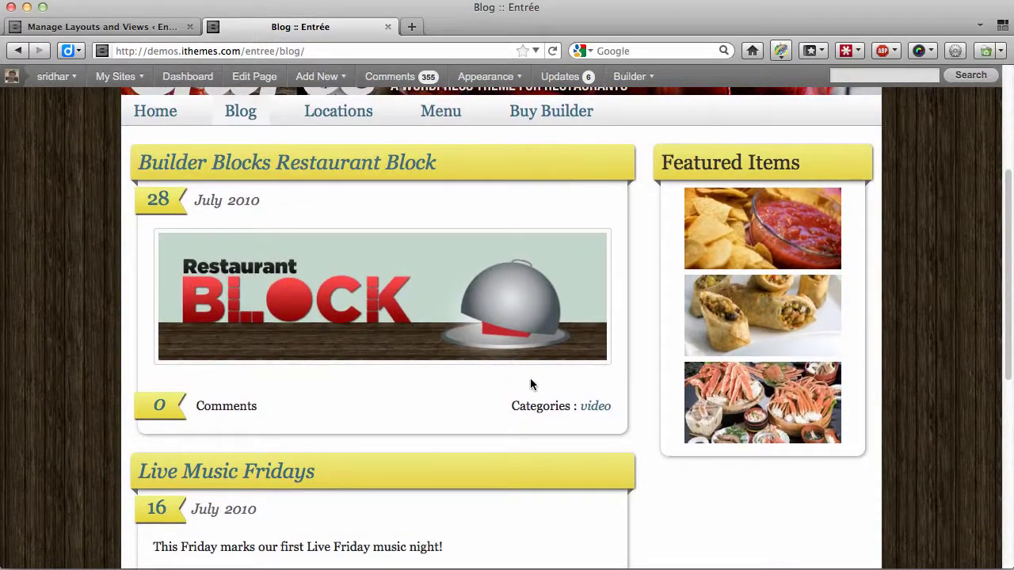
scroll(531, 385, "down", 3)
scroll(531, 385, "down", 8)
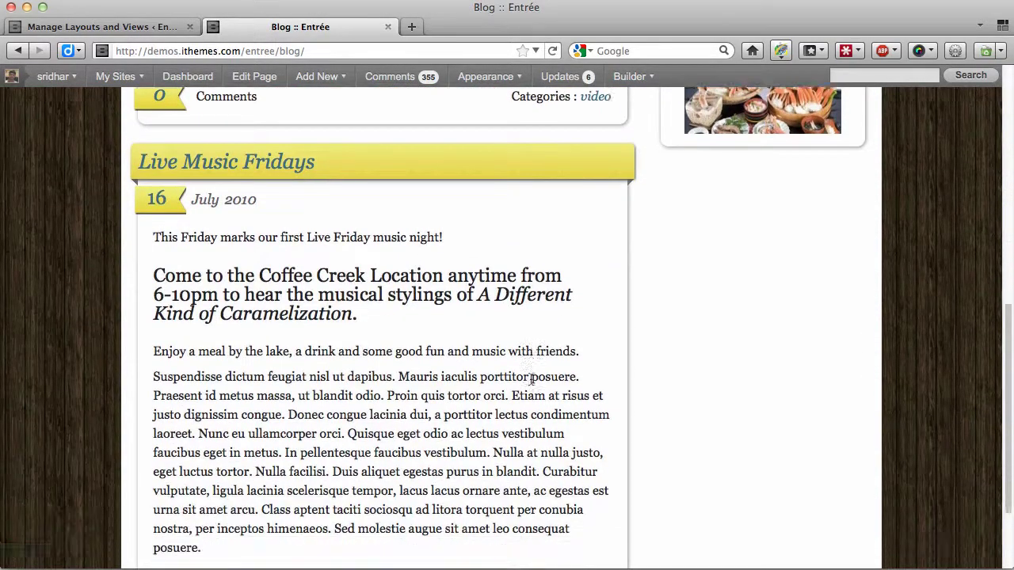
scroll(531, 382, "up", 13)
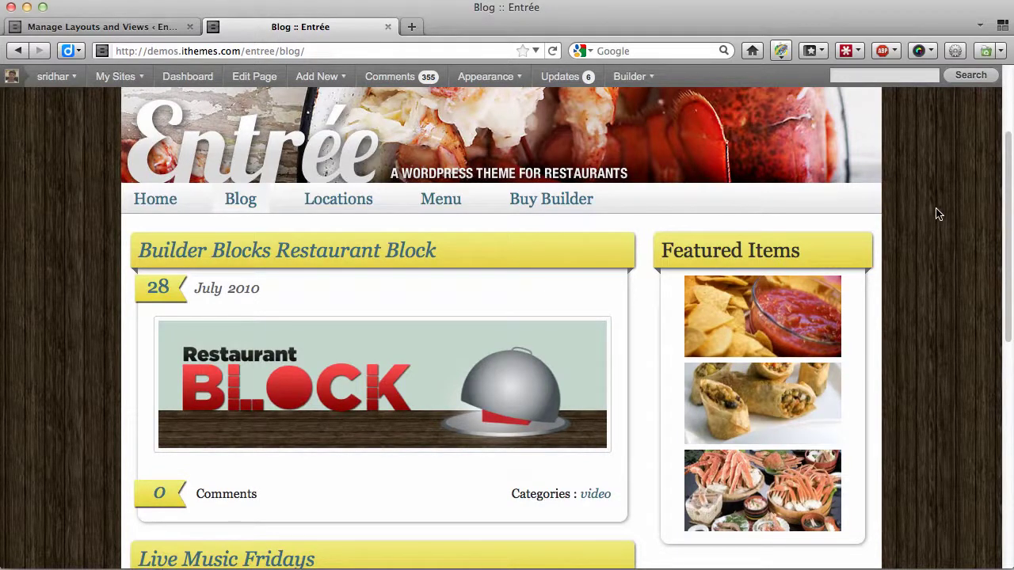
Return to the admin's Widgets page and expand the Billboard widget in the Blog - Content - Right area.
key("ctrl+shift+Tab")
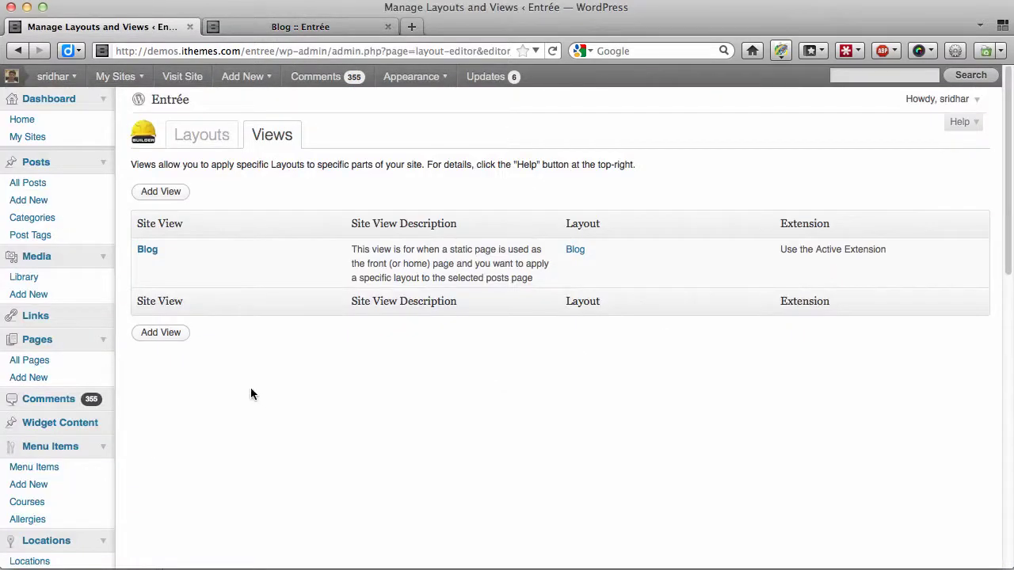
scroll(251, 392, "down", 8)
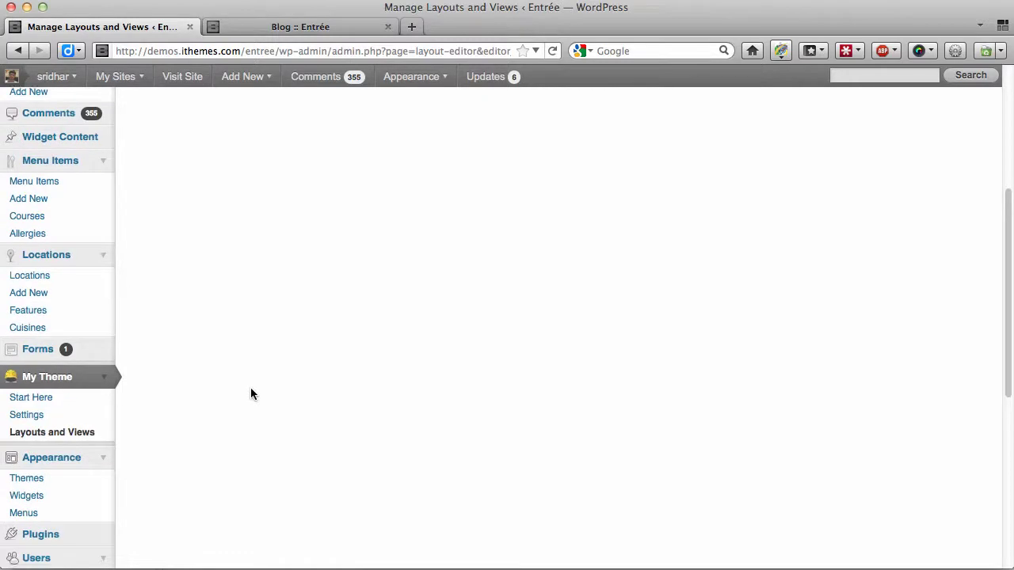
left_click(95, 488)
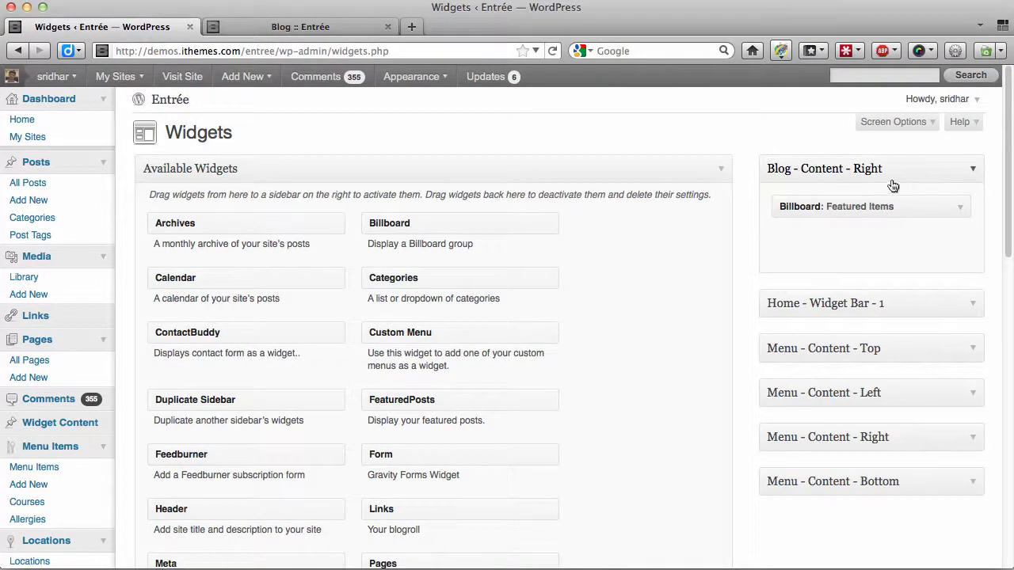
left_click(961, 210)
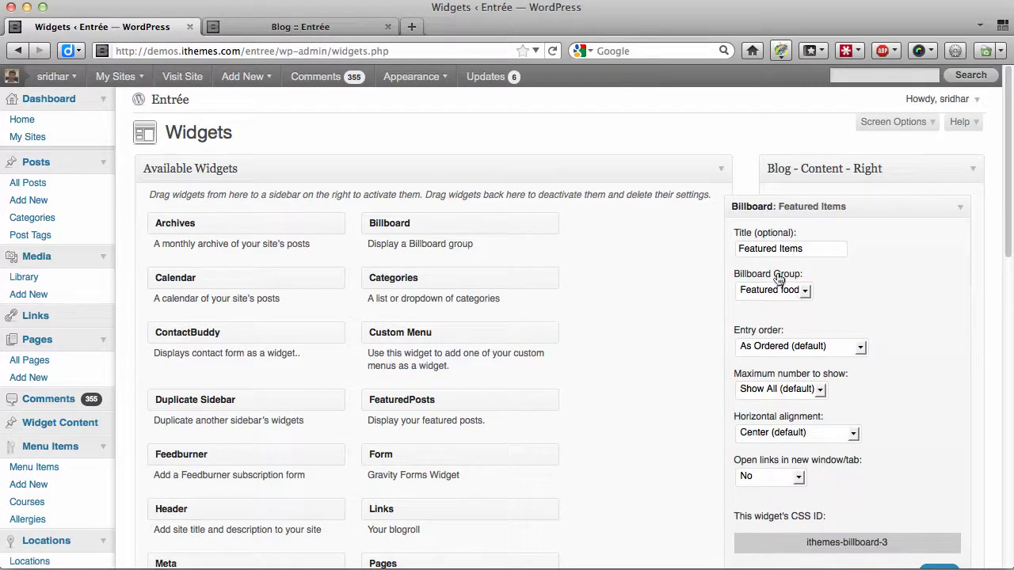
Open DisplayBuddy's Billboard groups and review the entries of the Featured food group.
scroll(879, 310, "down", 15)
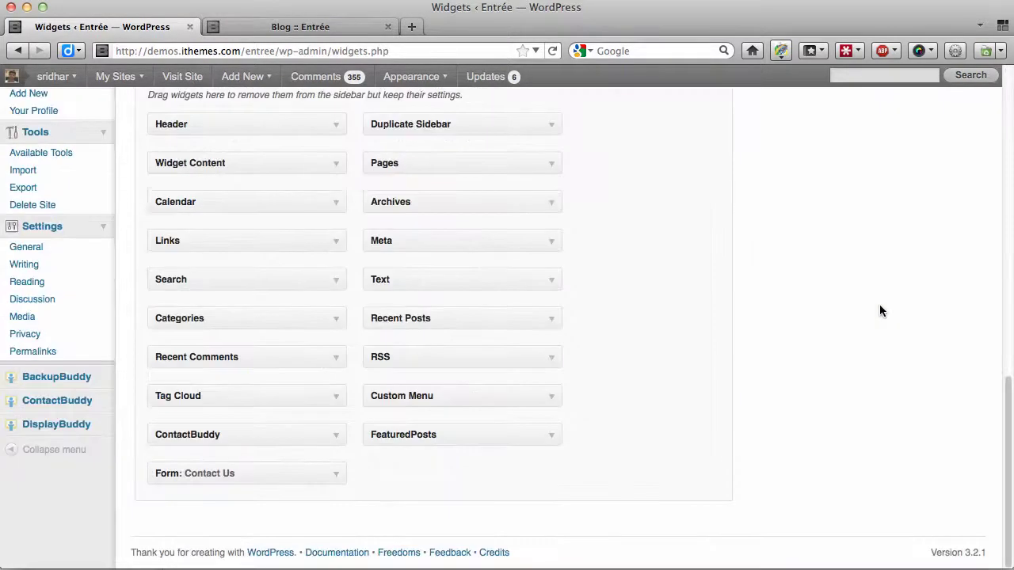
left_click(103, 426)
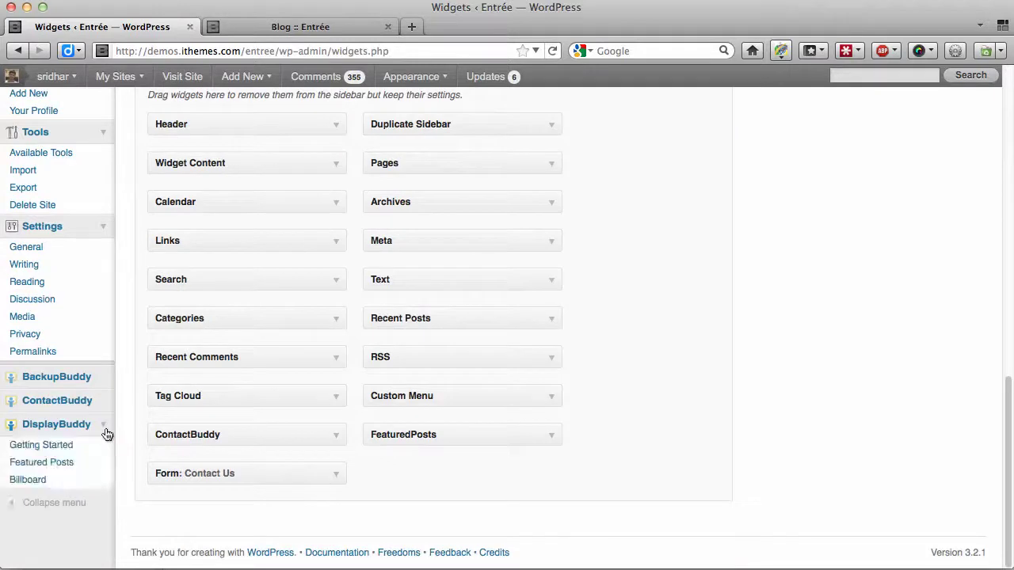
left_click(61, 486)
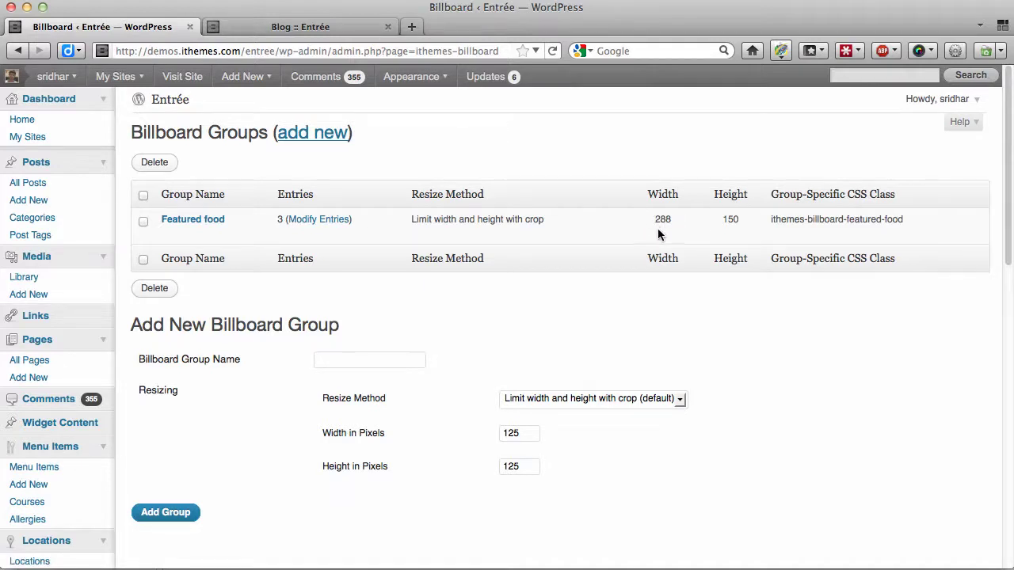
left_click(338, 220)
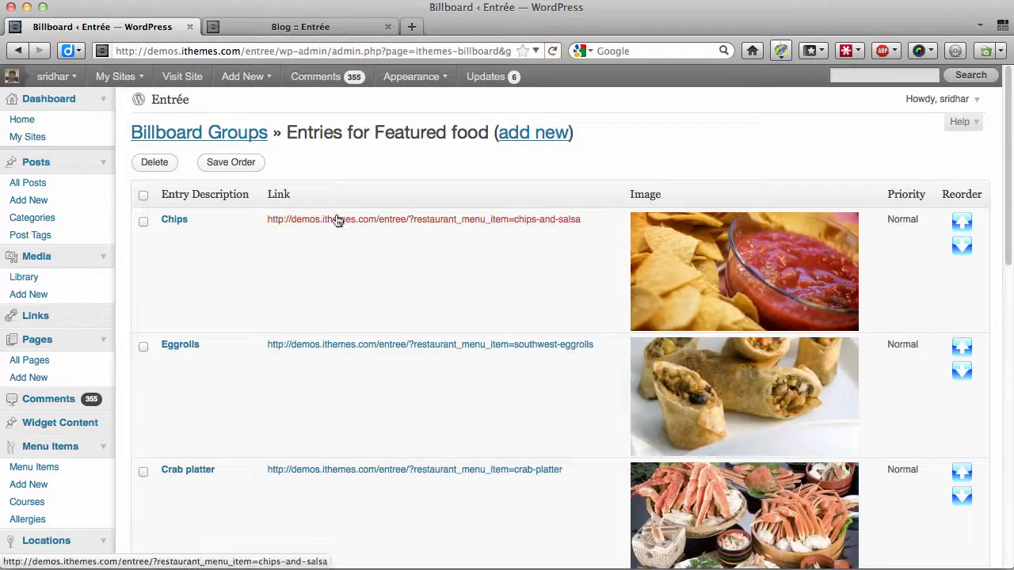
scroll(543, 259, "down", 5)
scroll(544, 259, "up", 3)
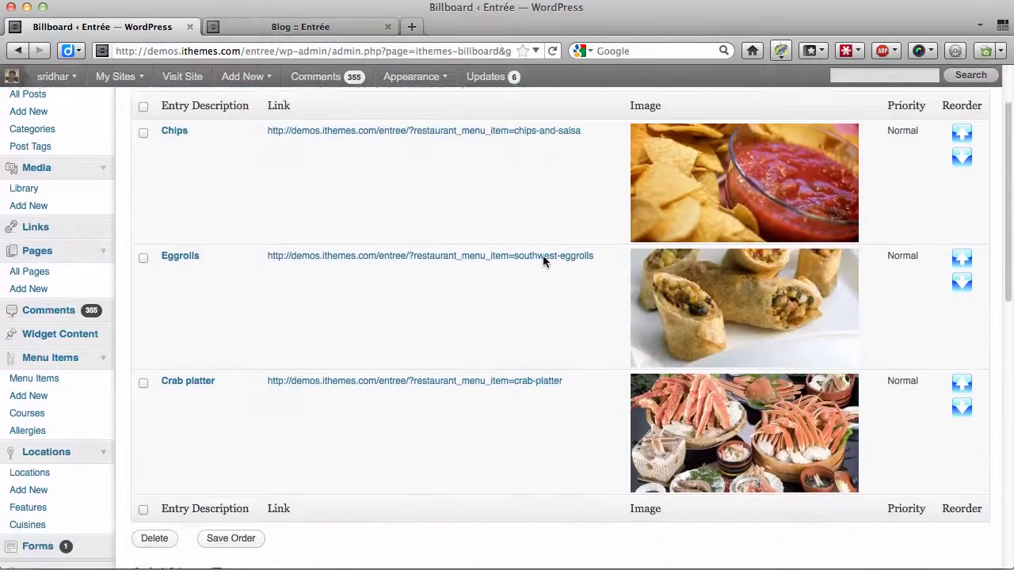
scroll(543, 261, "down", 3)
scroll(544, 261, "up", 5)
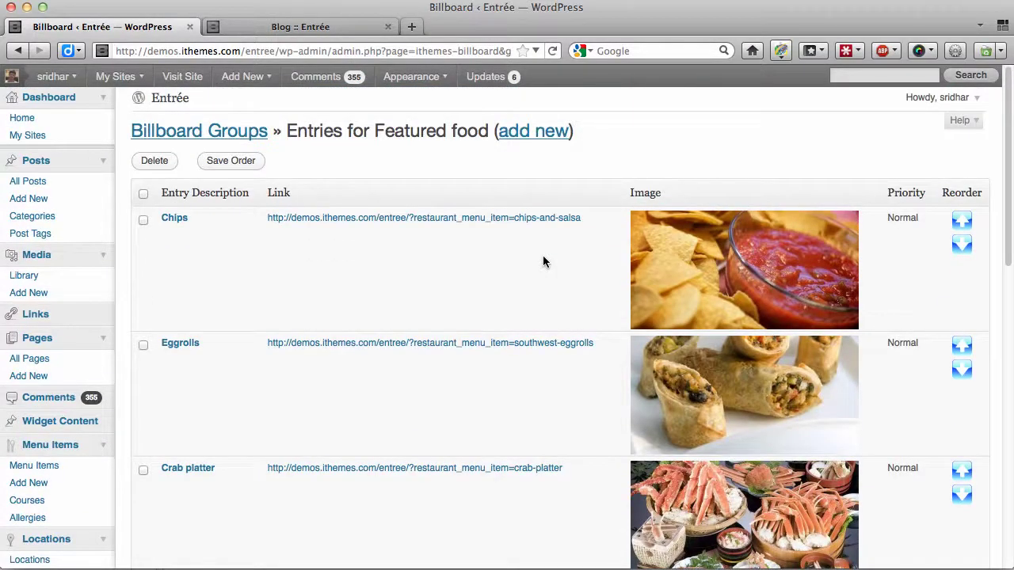
Compare the Featured food entries with the Featured Items sidebar on the live Blog page.
key("ctrl+Tab")
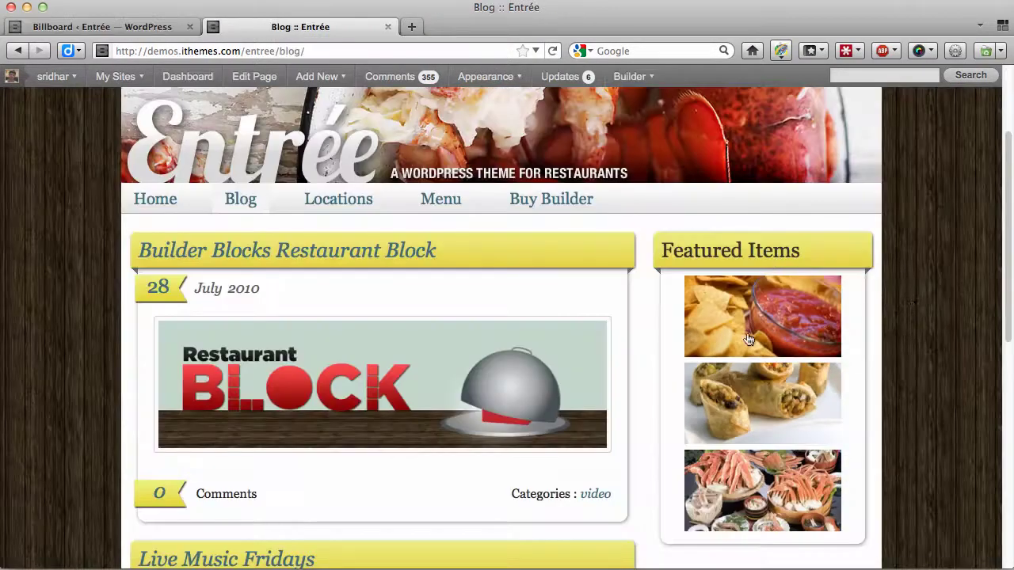
scroll(900, 383, "down", 5)
scroll(900, 383, "up", 8)
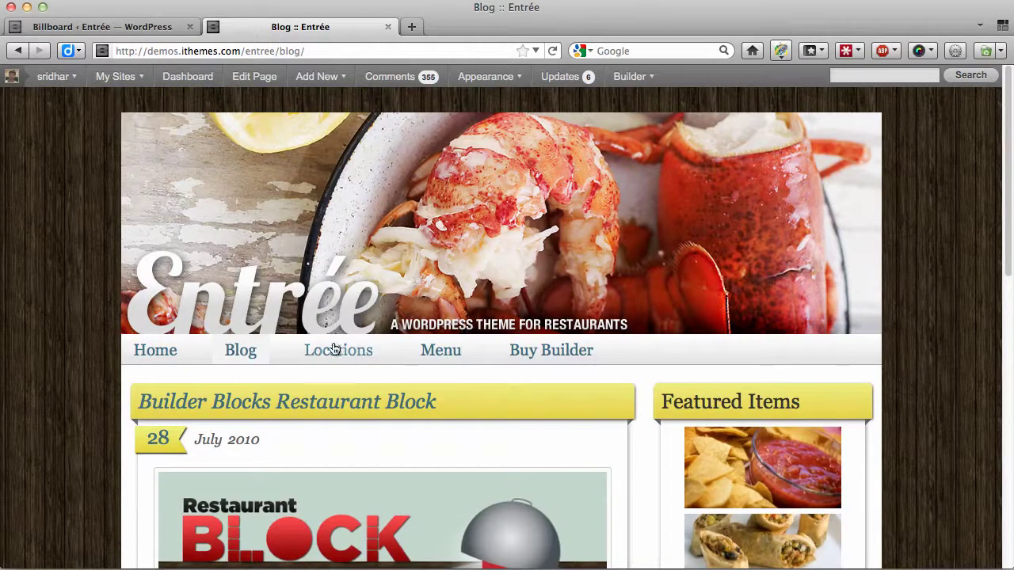
Open the site's Locations page and look over its location entries.
left_click(372, 357)
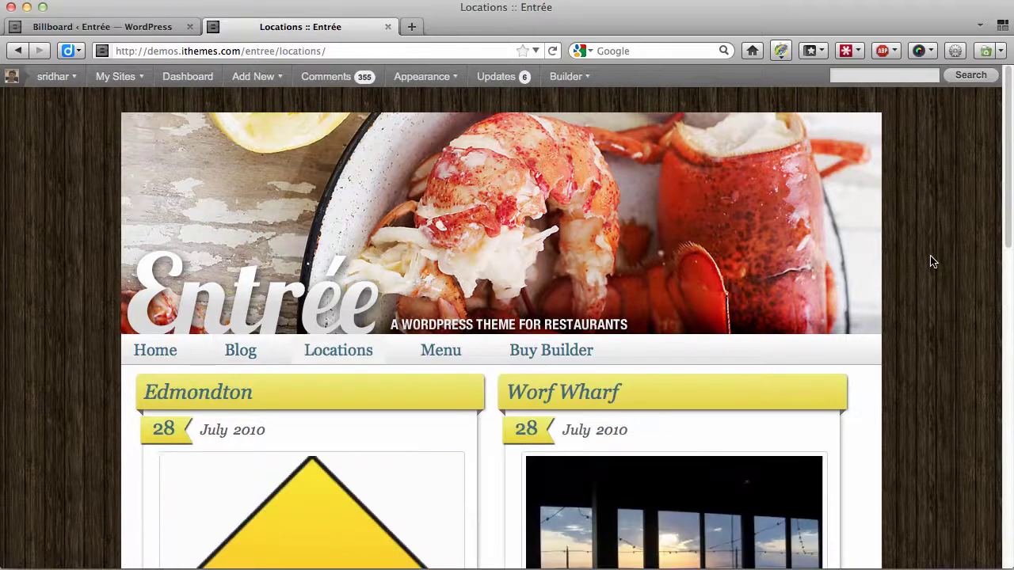
scroll(931, 261, "down", 5)
scroll(930, 261, "up", 4)
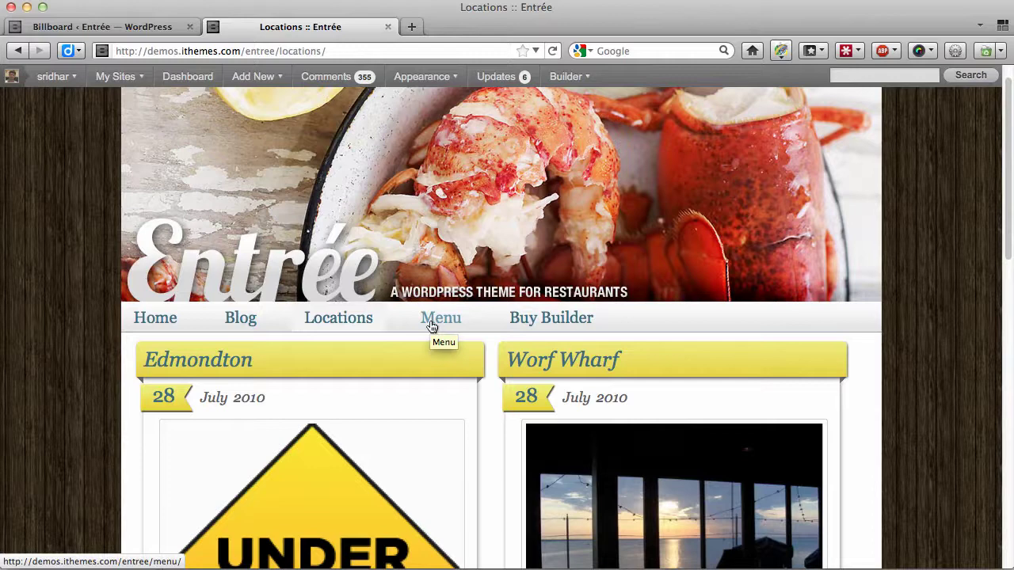
Return to the WordPress admin and examine the Builder Block - Restaurant entry in the installed plugins list.
key("ctrl+shift+Tab")
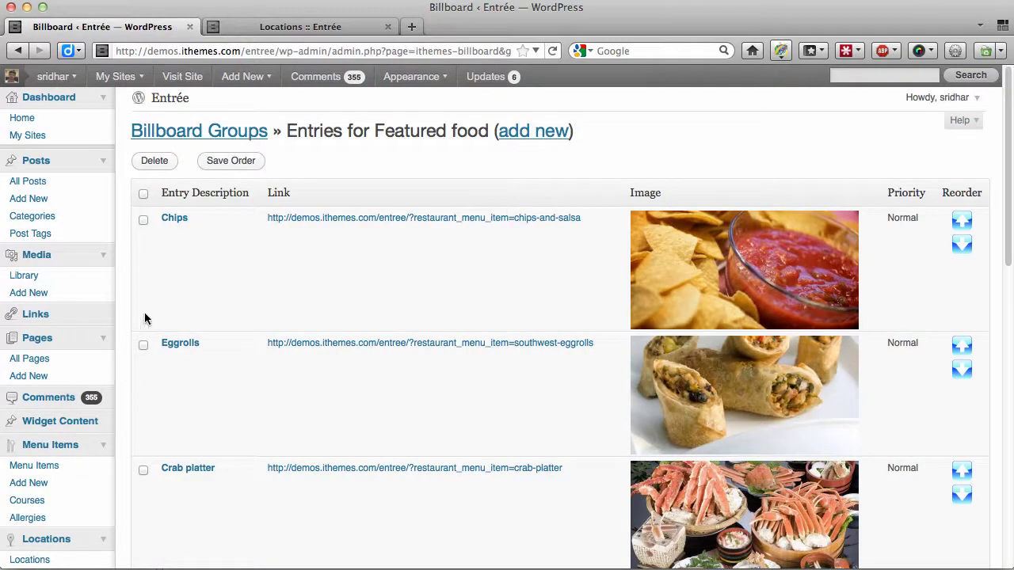
scroll(150, 306, "up", 1)
scroll(150, 299, "down", 10)
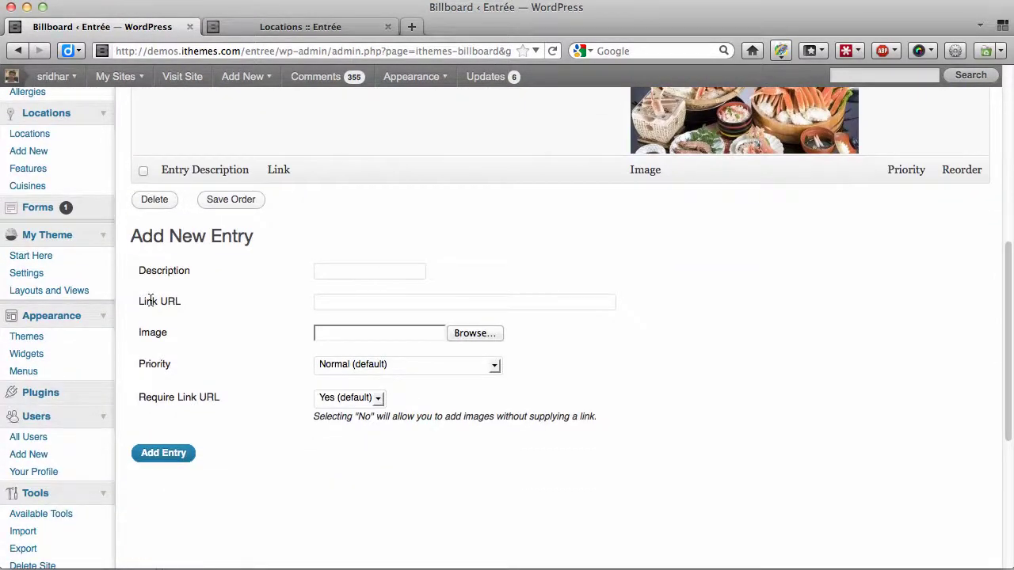
left_click(103, 397)
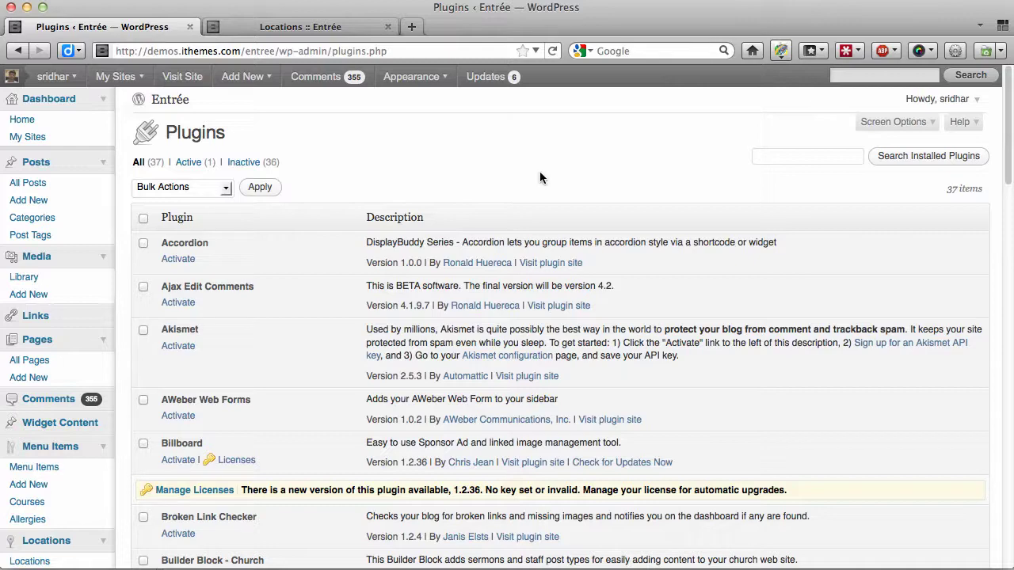
scroll(539, 171, "down", 4)
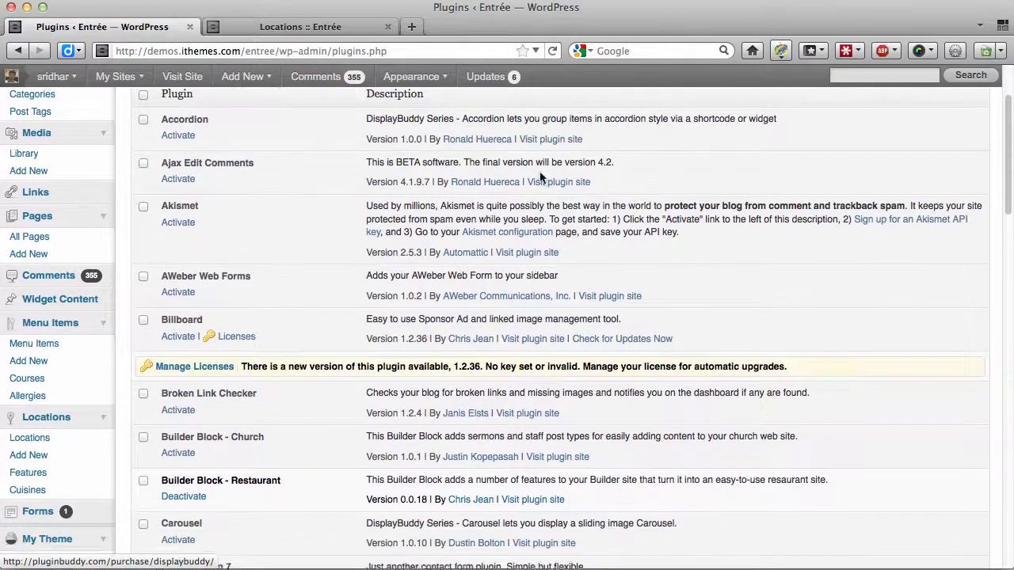
scroll(541, 175, "down", 1)
scroll(542, 175, "down", 1)
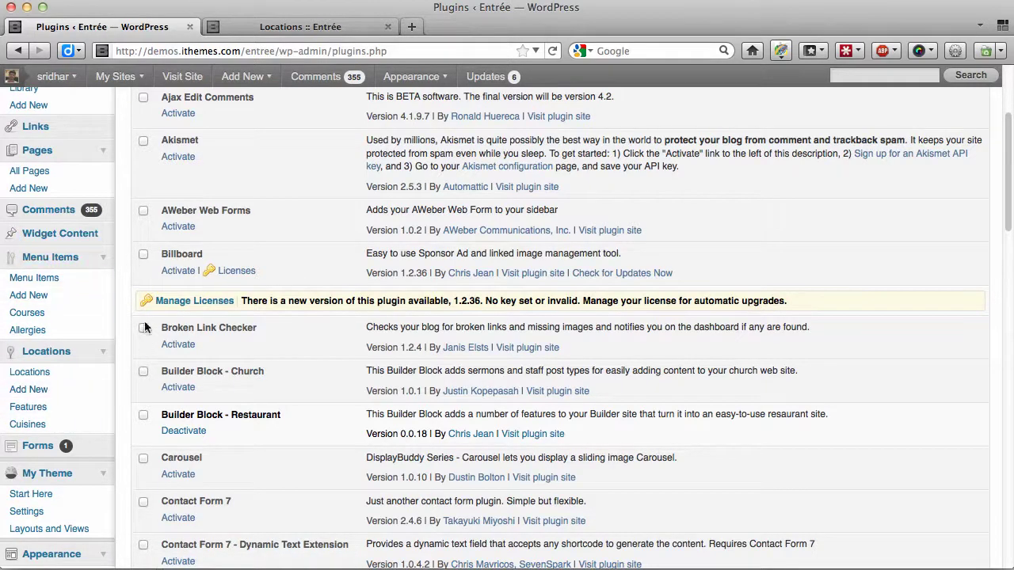
scroll(875, 242, "up", 5)
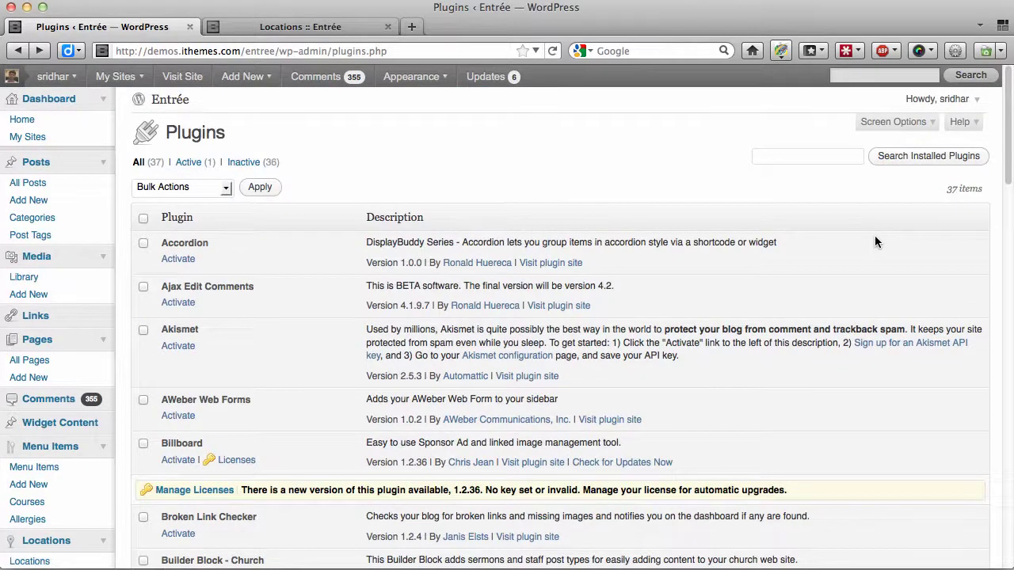
scroll(693, 263, "down", 5)
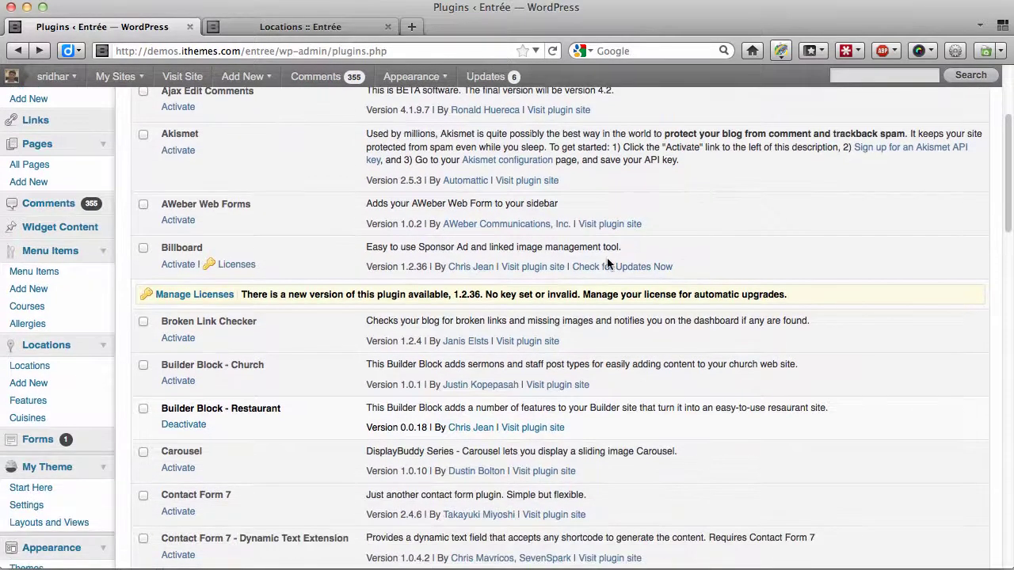
Open the admin's Locations list and compare its entries with the live Locations page.
left_click(81, 370)
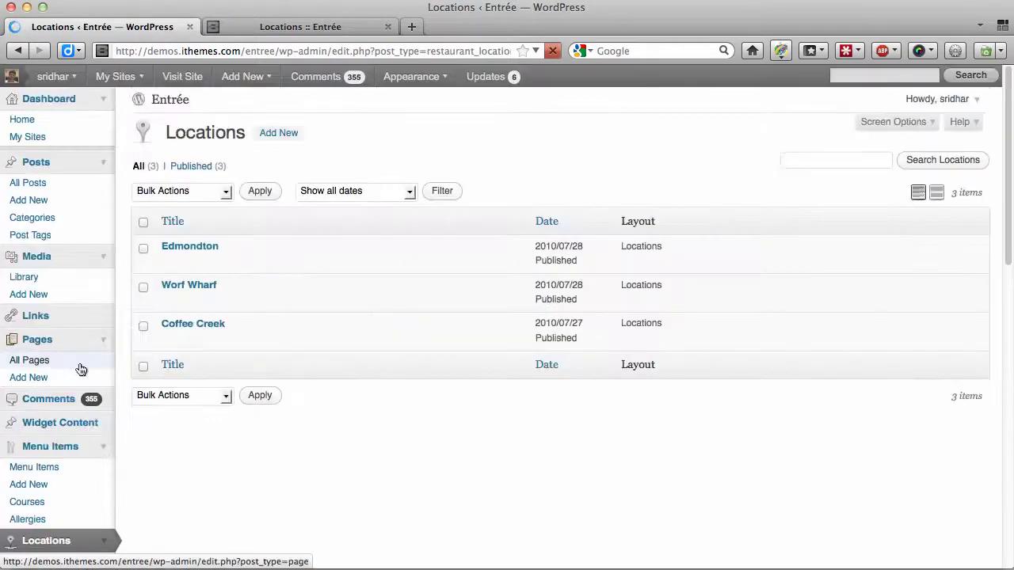
key("ctrl+Tab")
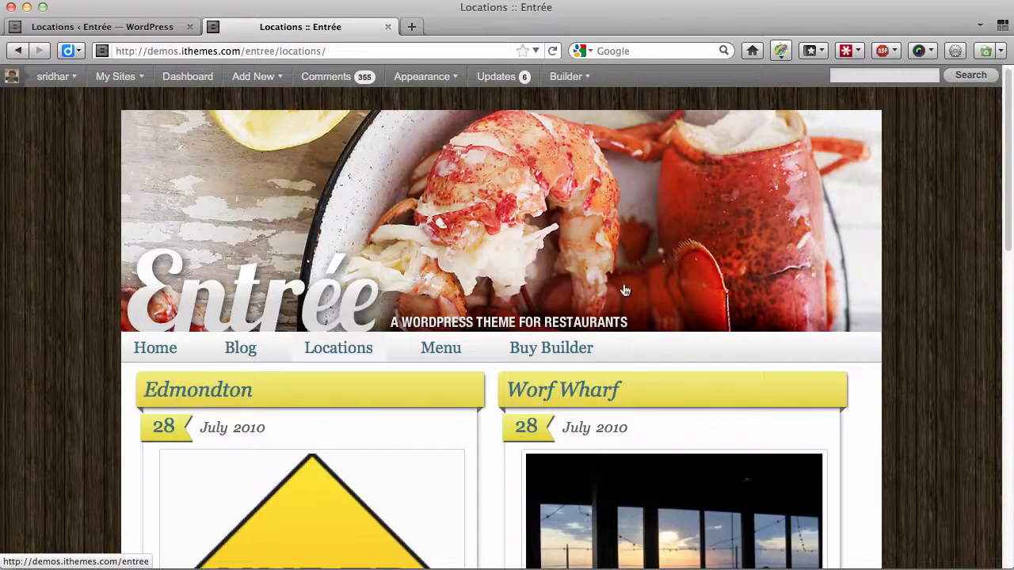
scroll(624, 291, "down", 5)
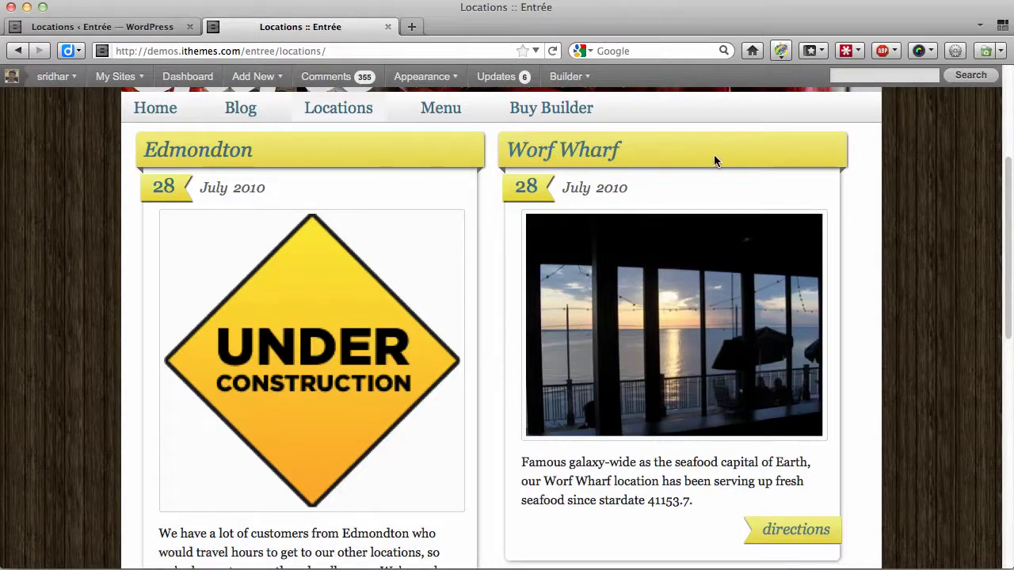
key("ctrl+shift+Tab")
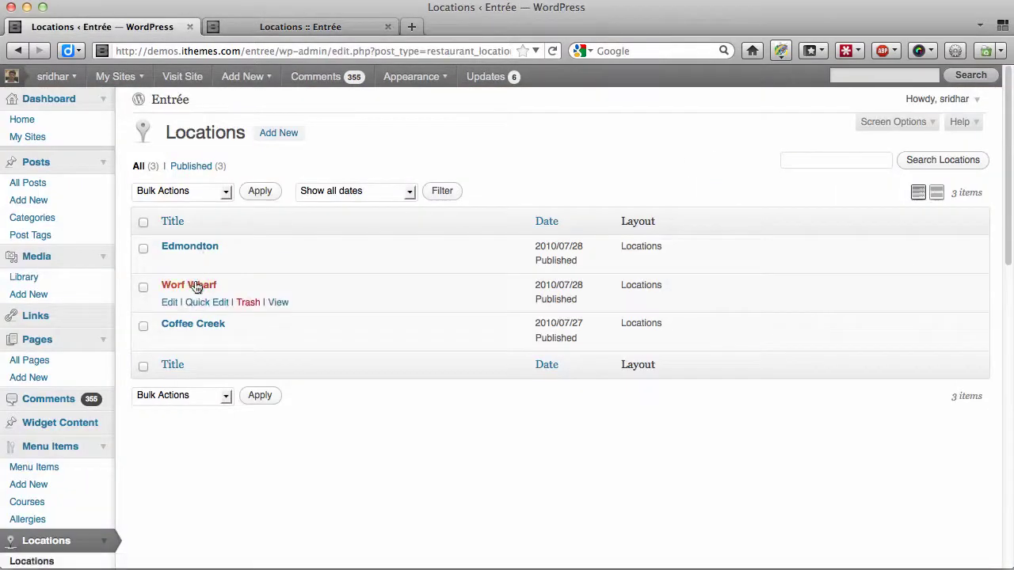
Open the Coffee Creek location for editing and view its entry on the live Locations page for comparison.
left_click(202, 325)
key("ctrl+Tab")
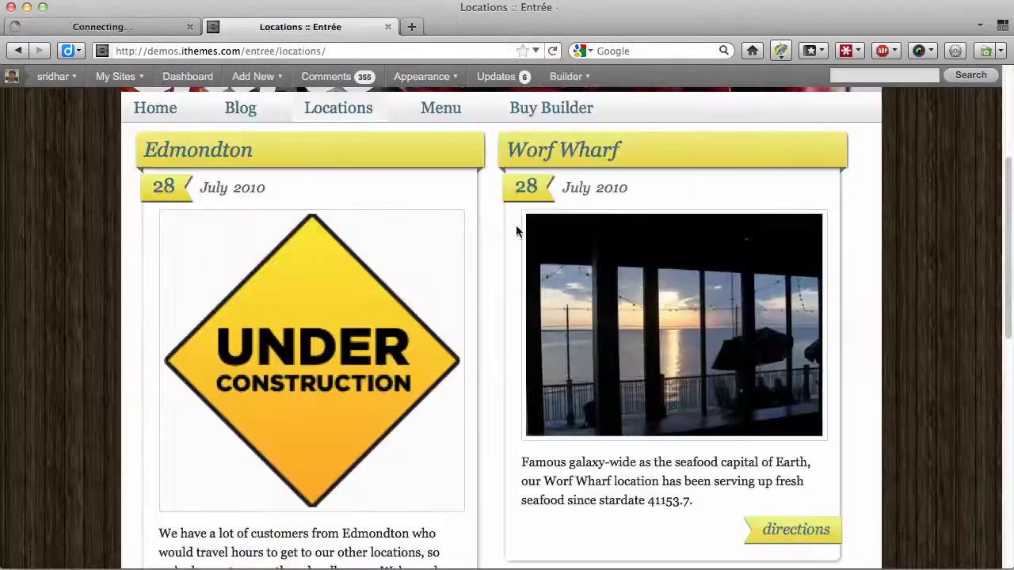
scroll(693, 294, "down", 10)
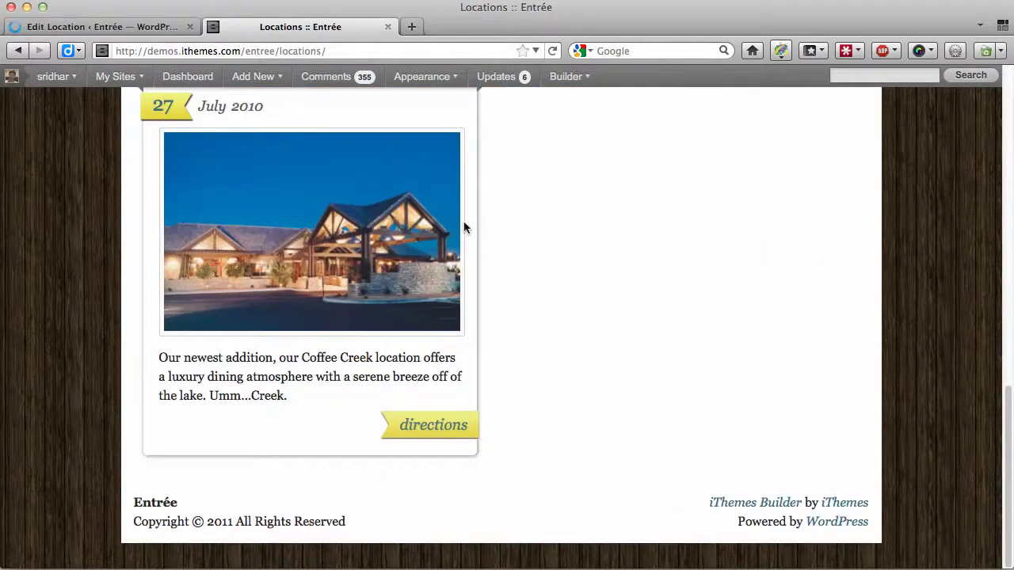
key("ctrl+Tab")
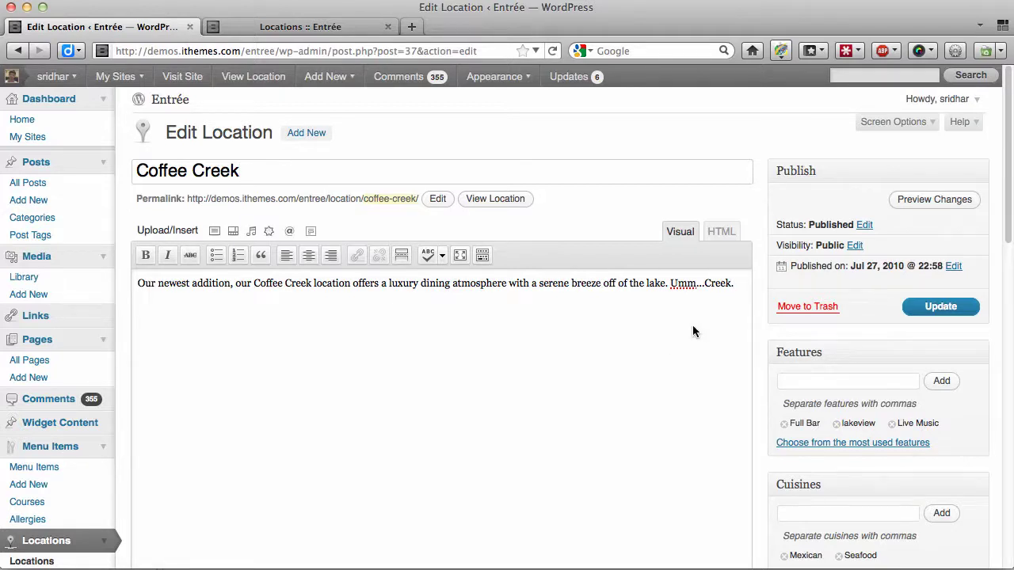
Examine the Features, Cuisines, Hours and Map sections of the Coffee Creek location's edit screen.
scroll(692, 327, "down", 3)
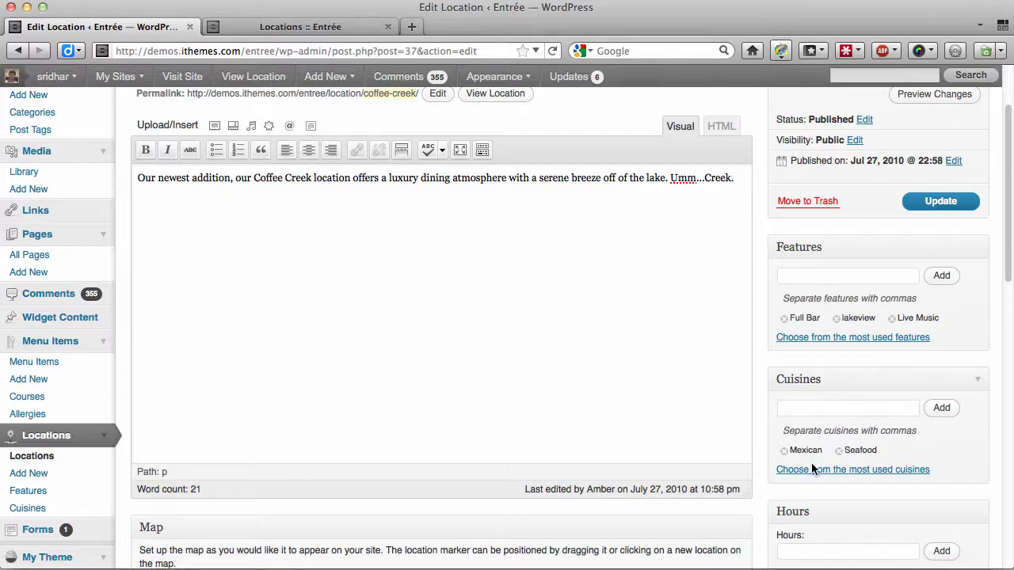
scroll(721, 411, "down", 3)
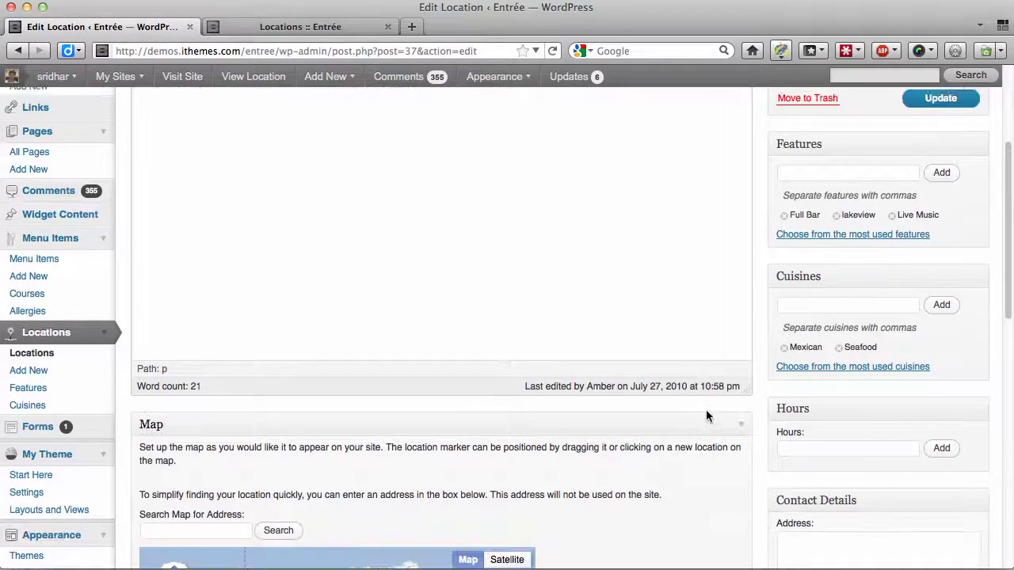
scroll(708, 416, "up", 5)
scroll(708, 415, "down", 8)
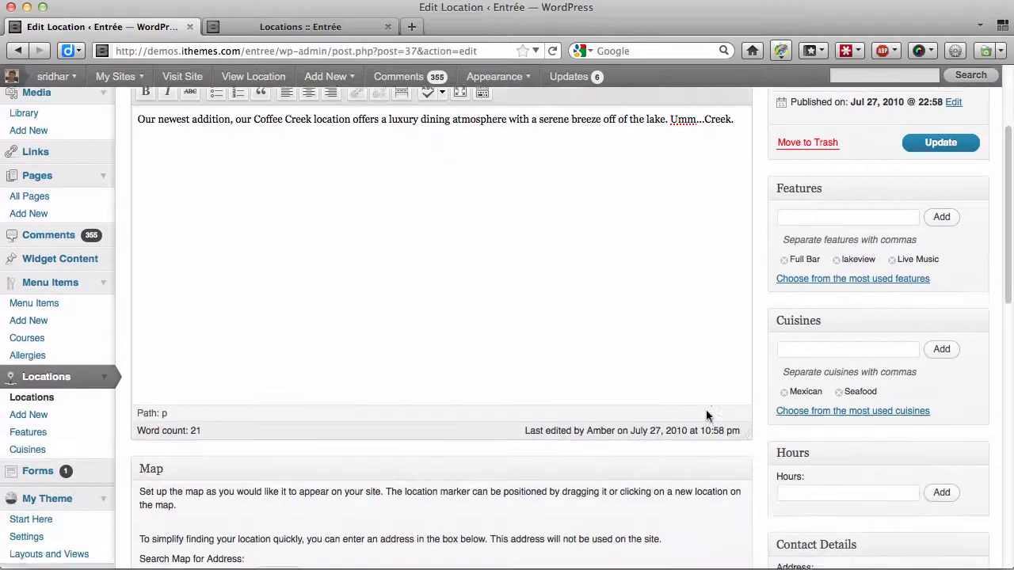
scroll(706, 411, "down", 1)
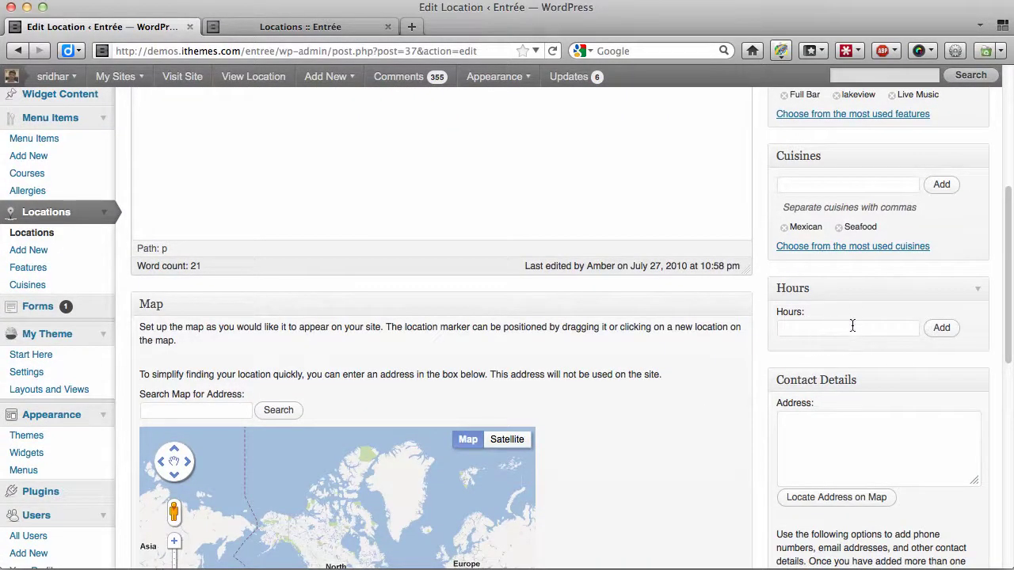
scroll(689, 388, "down", 1)
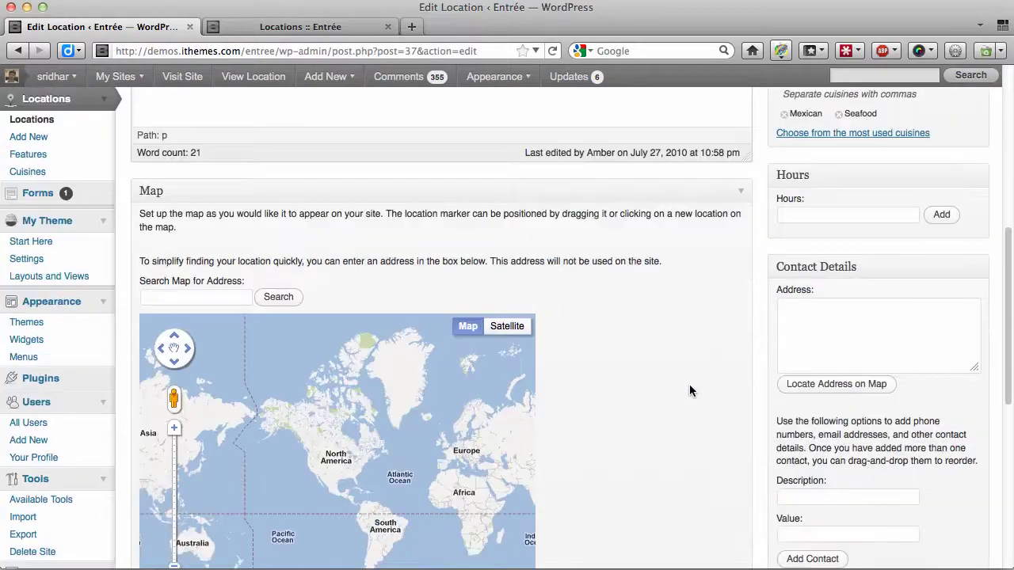
scroll(689, 388, "down", 2)
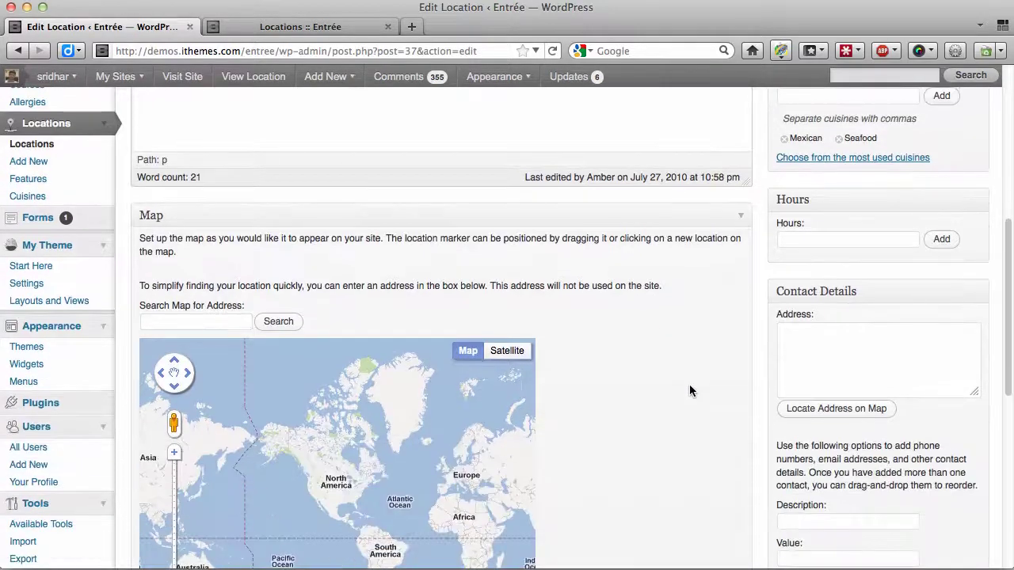
scroll(689, 390, "down", 2)
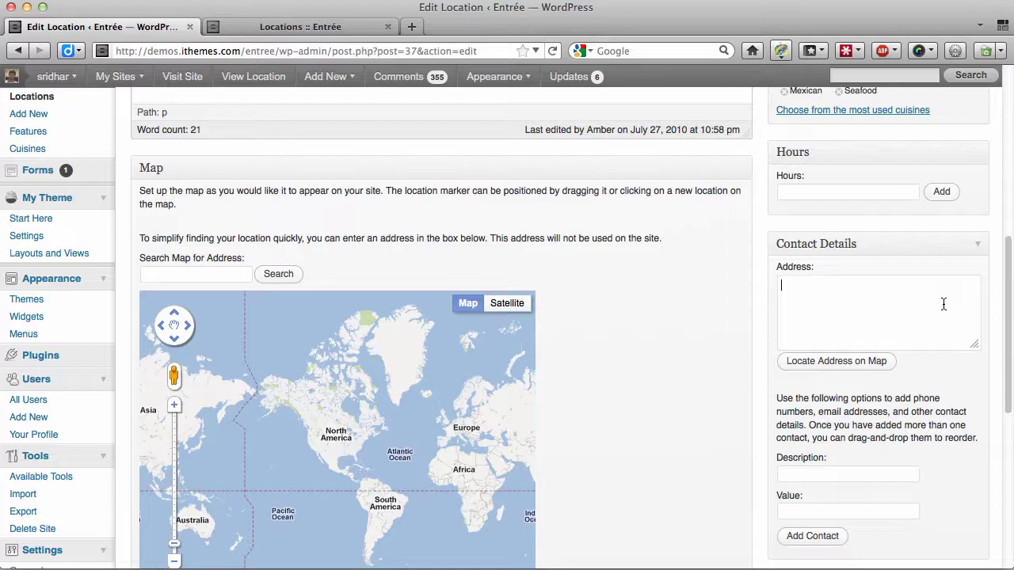
Examine the Contact Details address field, Map, Featured Image and Custom Layout settings of the Coffee Creek location.
left_click(876, 365)
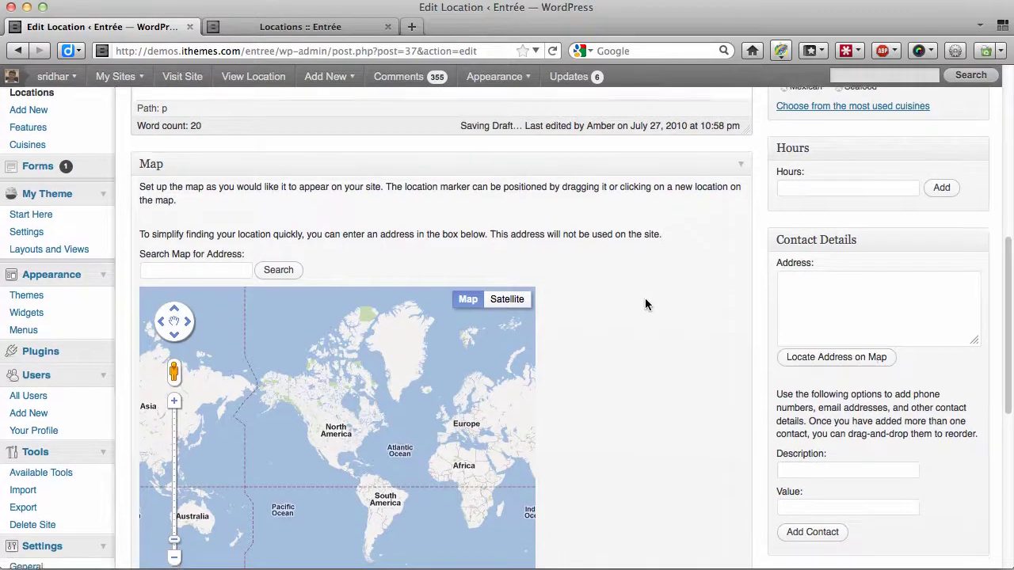
scroll(645, 298, "down", 3)
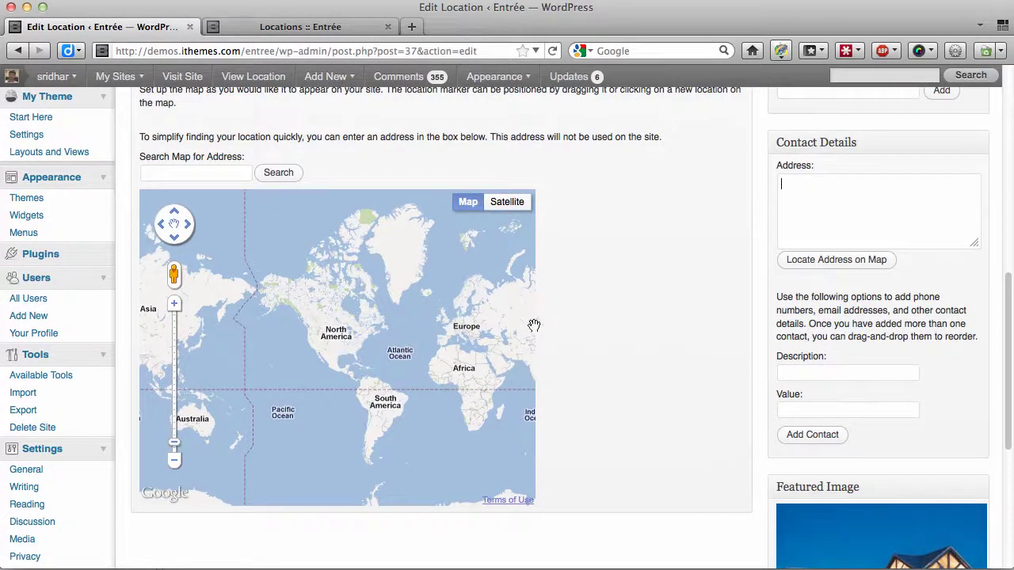
scroll(688, 334, "up", 2)
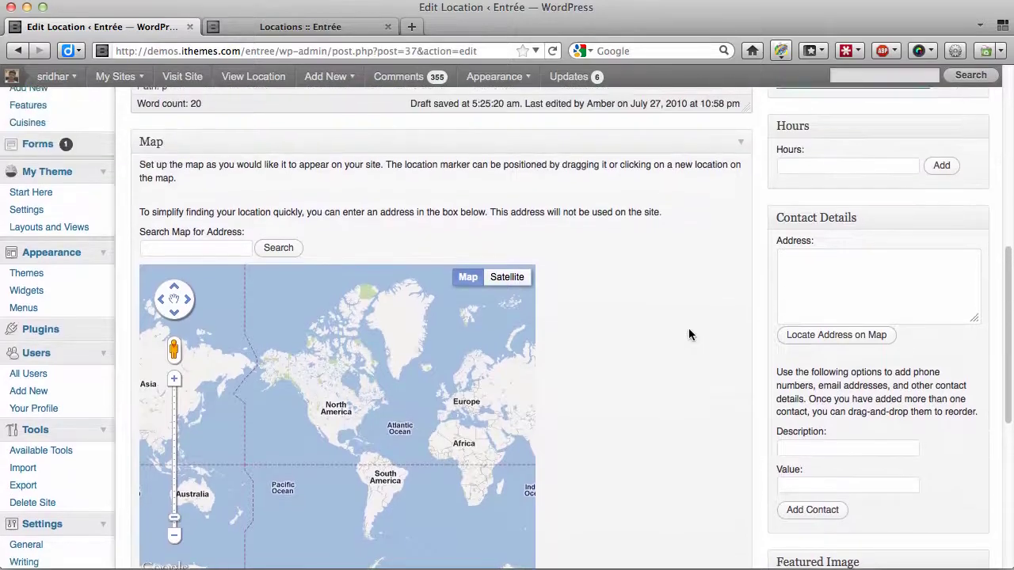
scroll(689, 334, "down", 5)
scroll(688, 334, "down", 1)
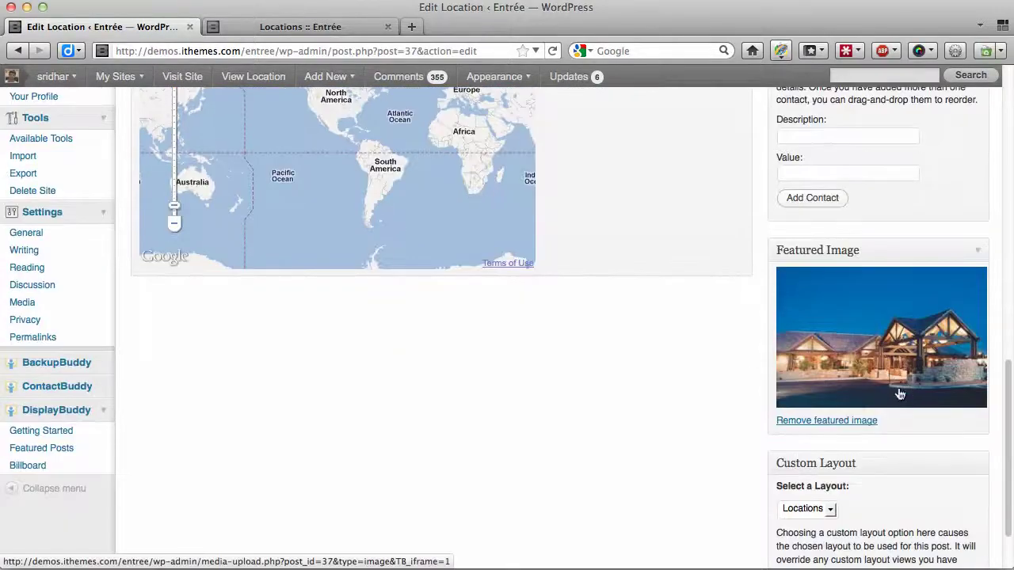
scroll(682, 357, "down", 2)
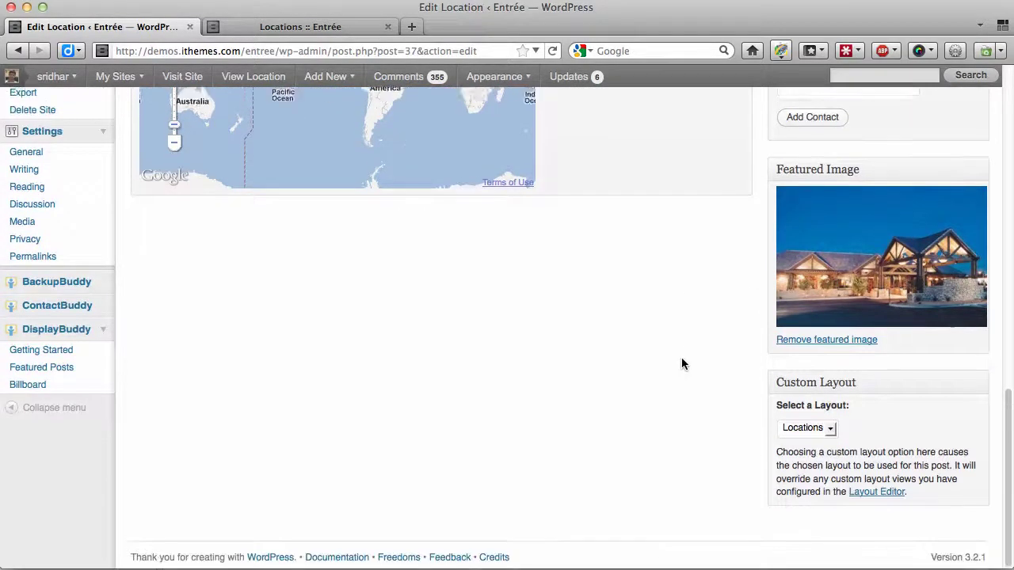
scroll(681, 357, "up", 15)
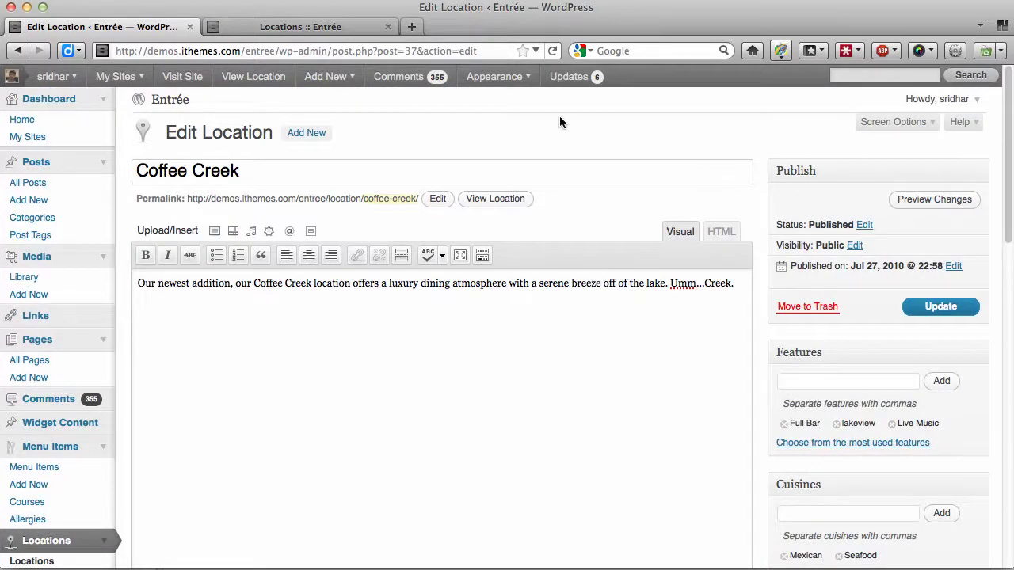
Switch to the live Locations page and look over the Edmondton, Worf Wharf and Coffee Creek entries.
key("ctrl+Tab")
scroll(653, 287, "up", 8)
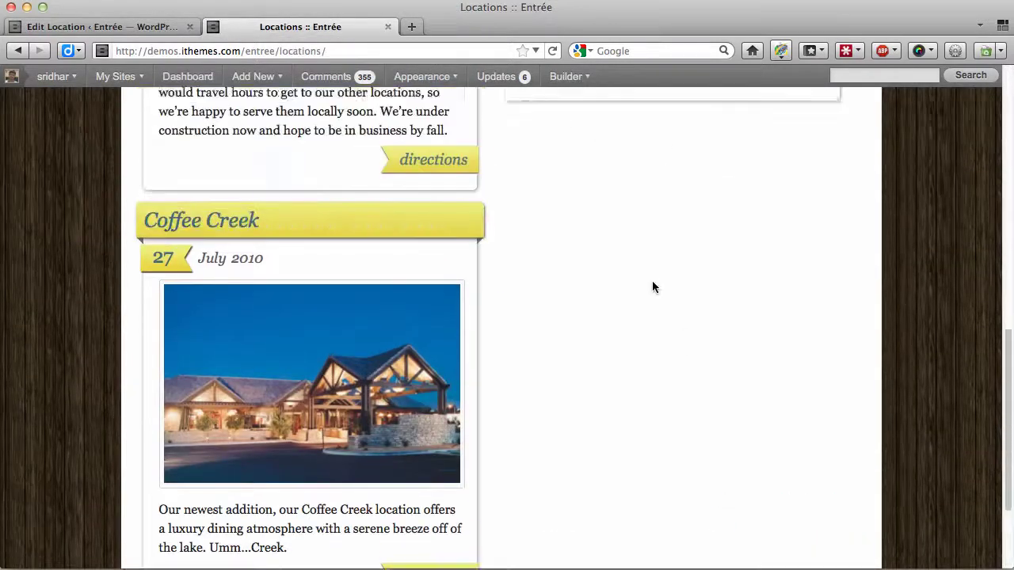
scroll(652, 286, "up", 5)
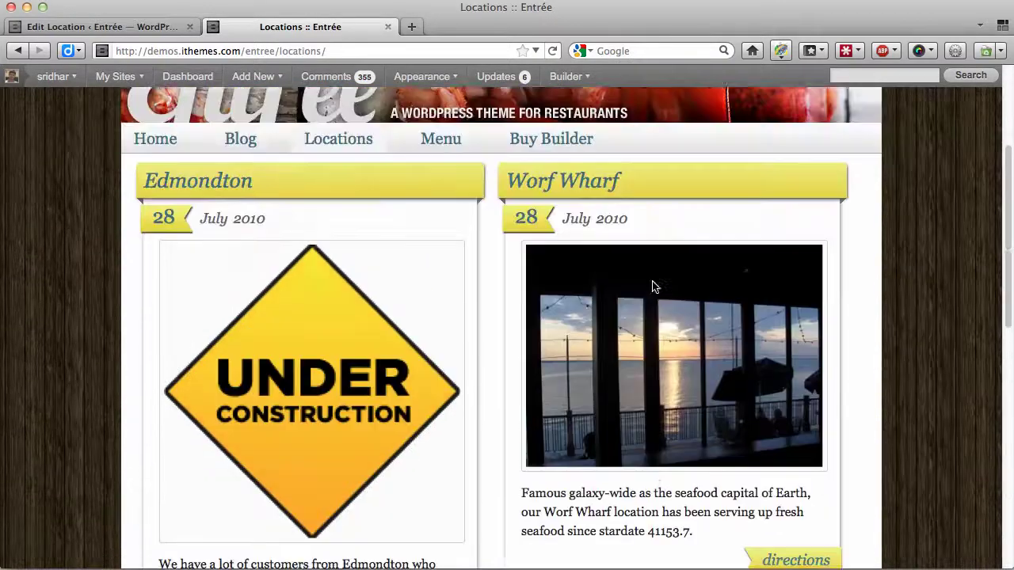
scroll(652, 285, "down", 4)
scroll(653, 286, "down", 5)
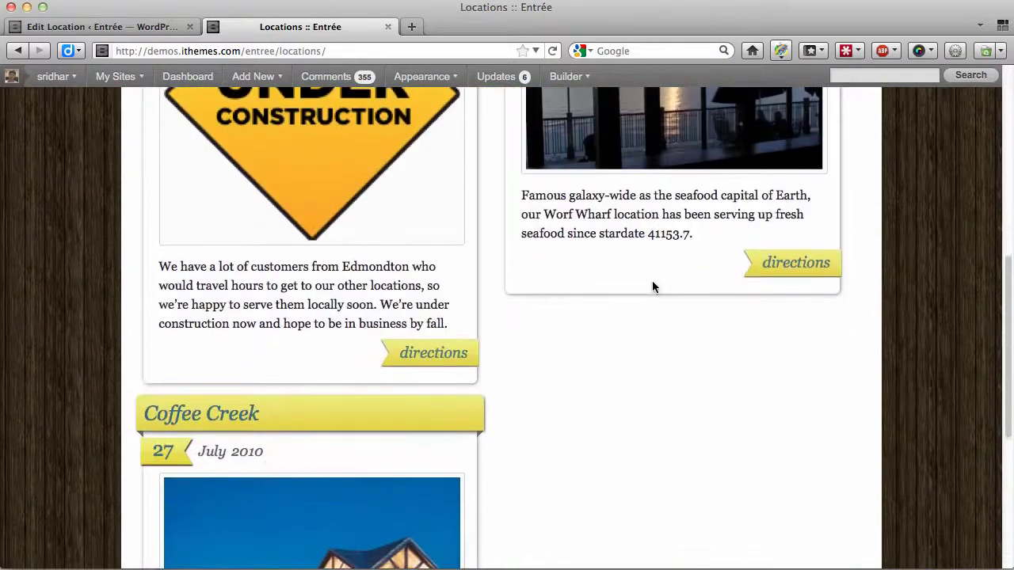
scroll(653, 285, "up", 5)
scroll(383, 380, "down", 5)
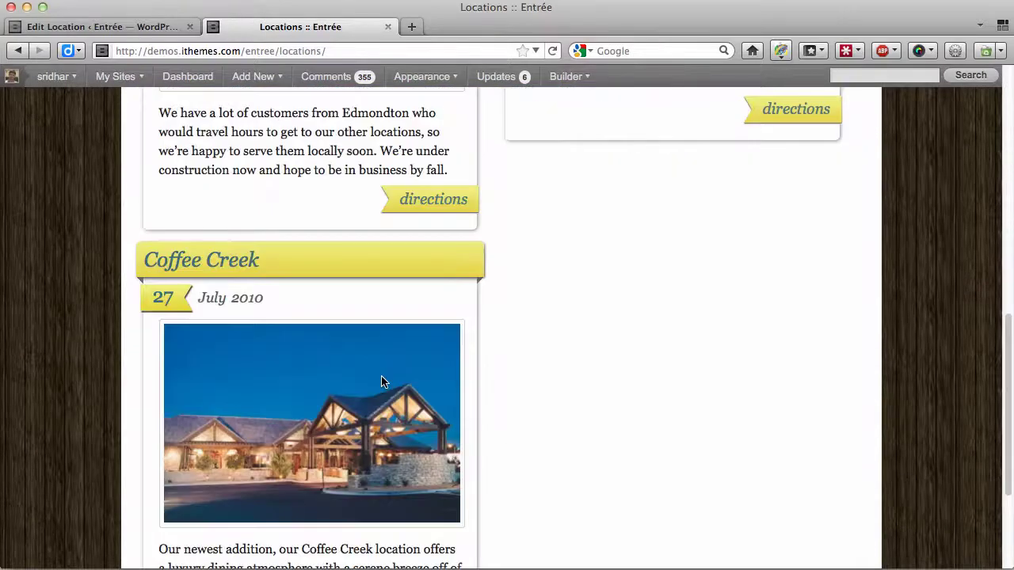
scroll(414, 371, "down", 1)
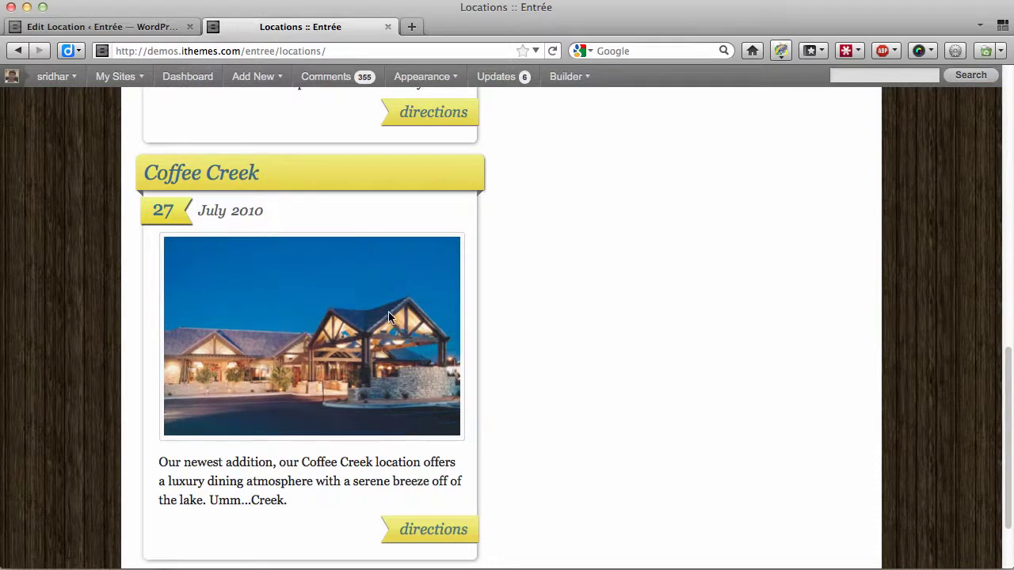
scroll(539, 341, "down", 3)
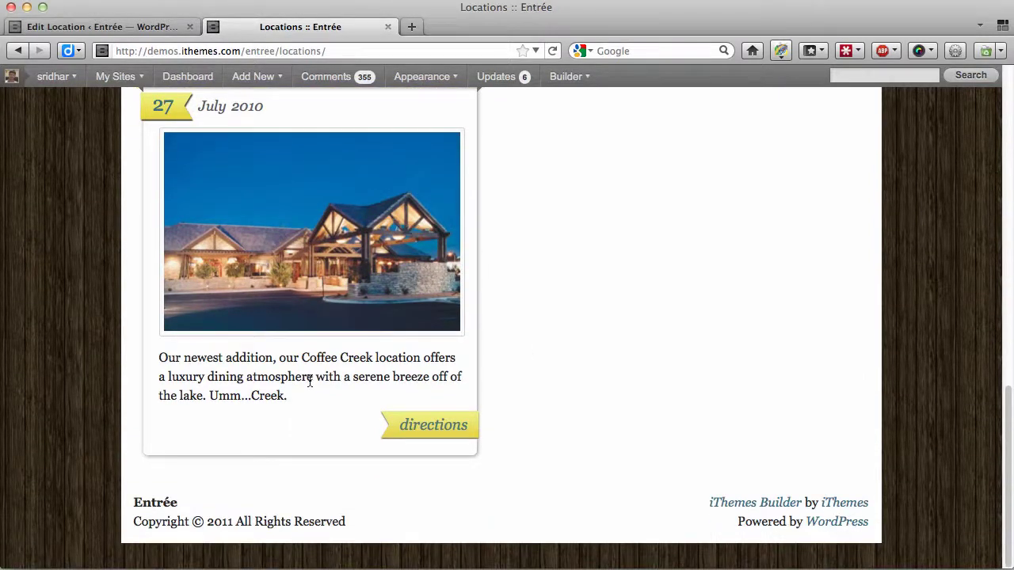
Open Coffee Creek's directions on the live site and compare its Get Directions section with the location's address and map settings.
left_click(421, 428)
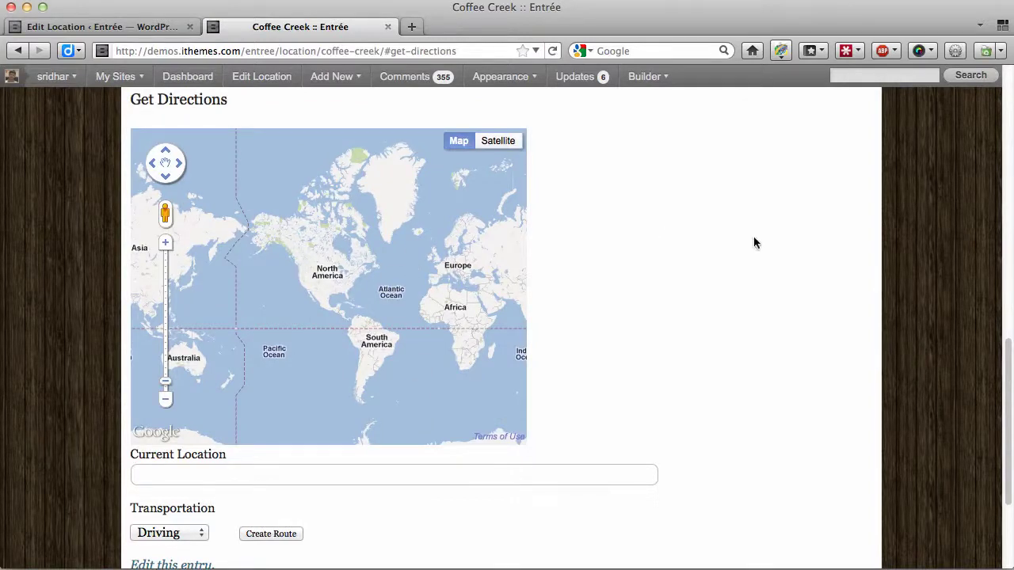
key("ctrl+Tab")
scroll(871, 486, "down", 10)
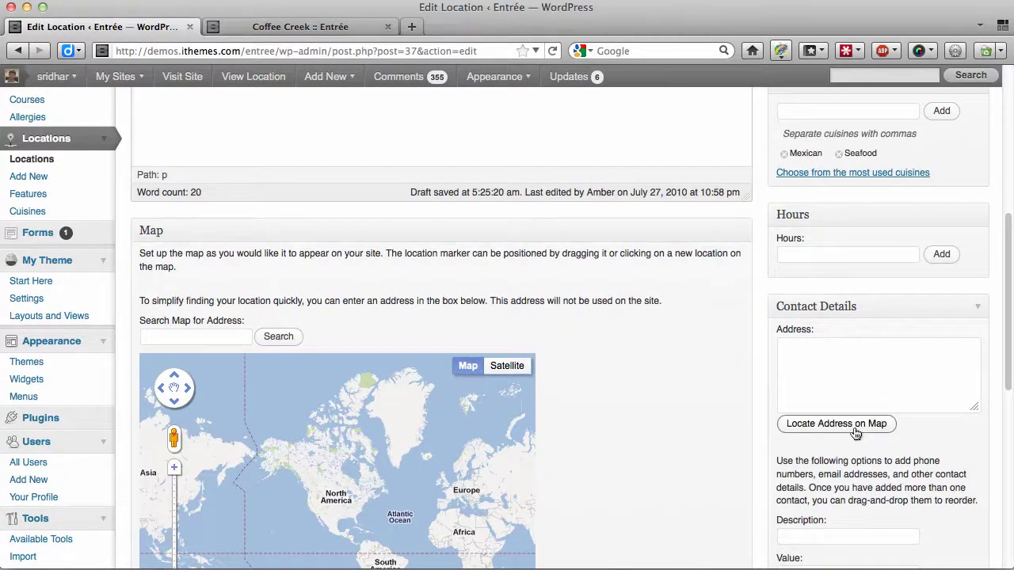
scroll(700, 393, "down", 1)
scroll(699, 393, "down", 1)
key("ctrl+Tab")
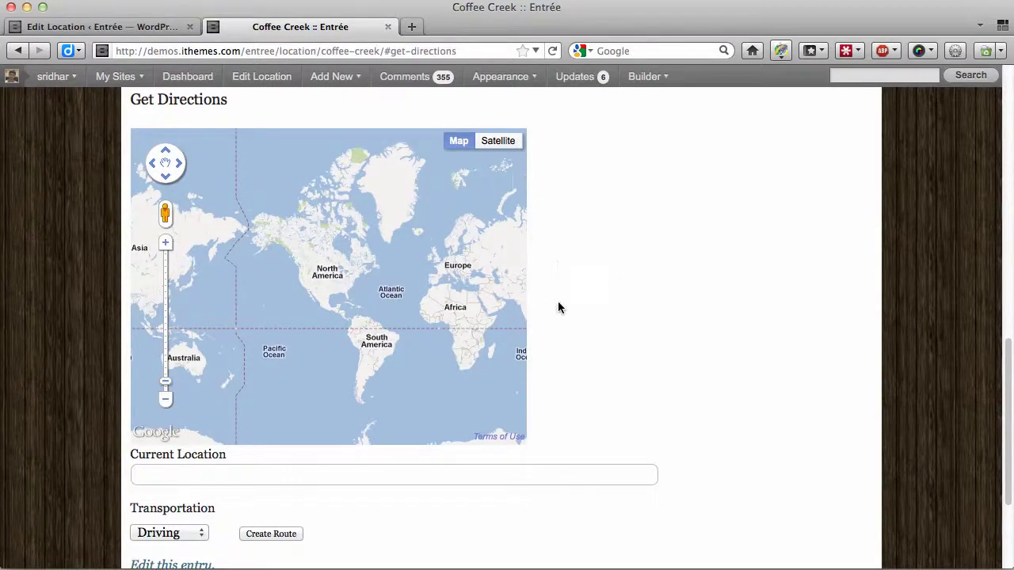
scroll(687, 335, "down", 5)
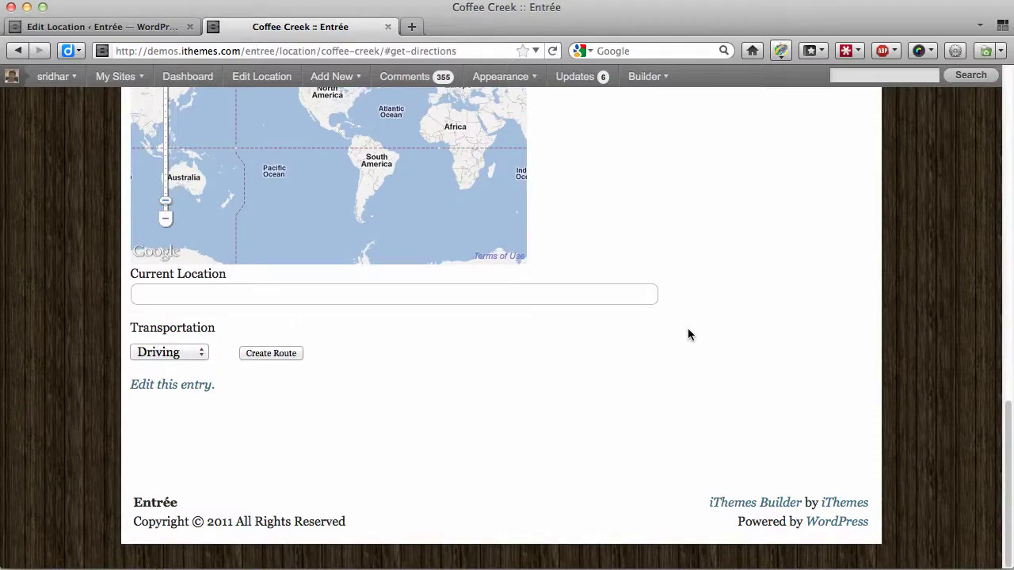
Leave the Coffee Creek directions and reopen the site's Locations page.
scroll(687, 334, "up", 15)
key("super+Left")
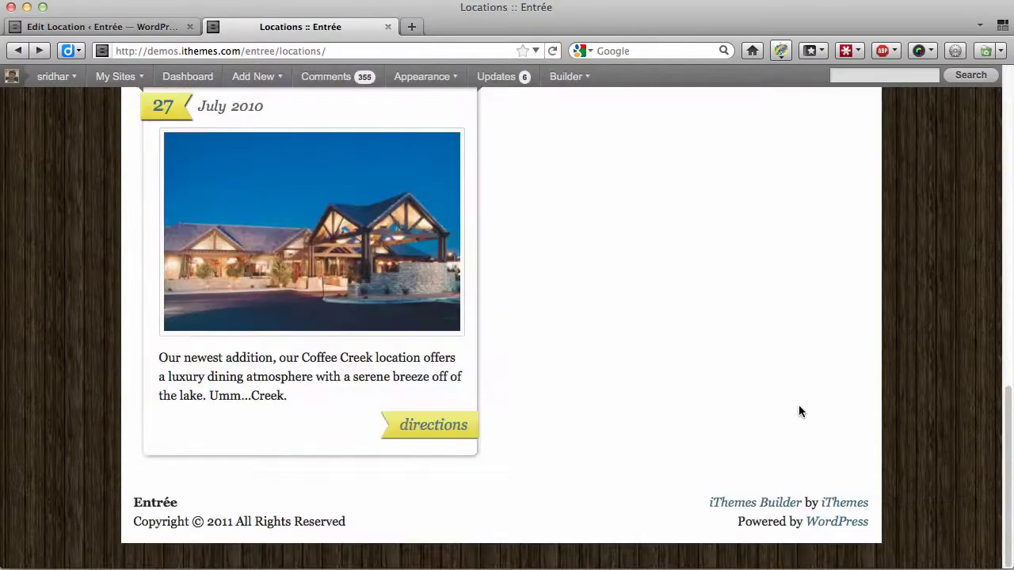
scroll(799, 410, "up", 10)
key("super+Left")
key("super+alt+Left")
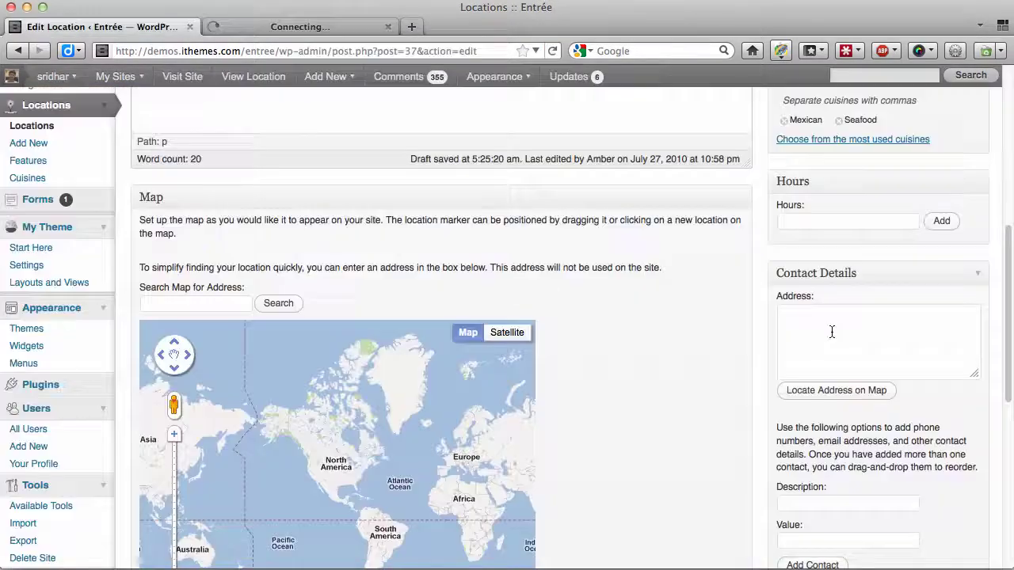
key("super+alt+Right")
left_click(834, 339)
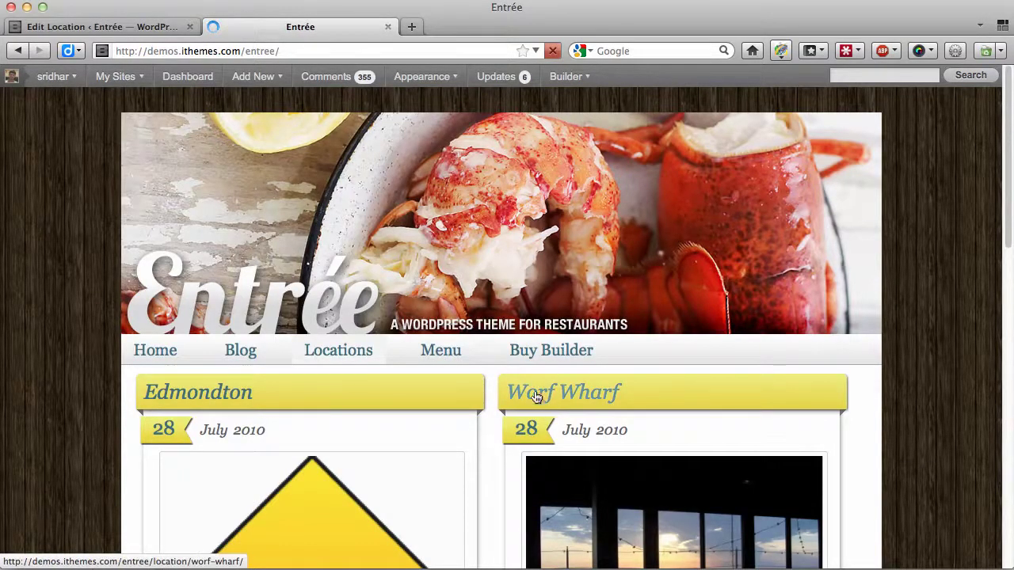
left_click(364, 351)
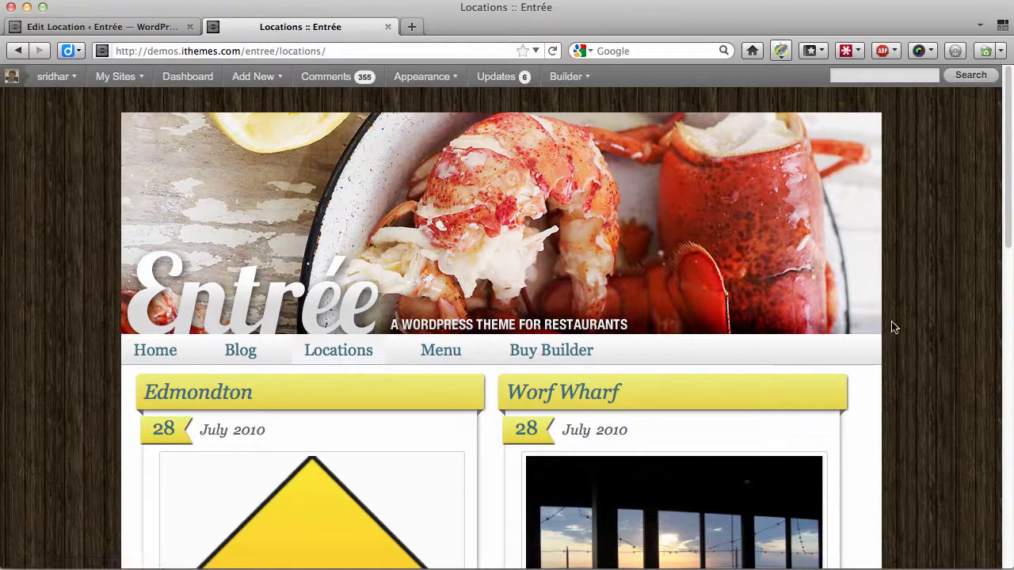
Return to the WordPress admin and open the Locations page from the list of pages for editing.
key("ctrl+shift+Tab")
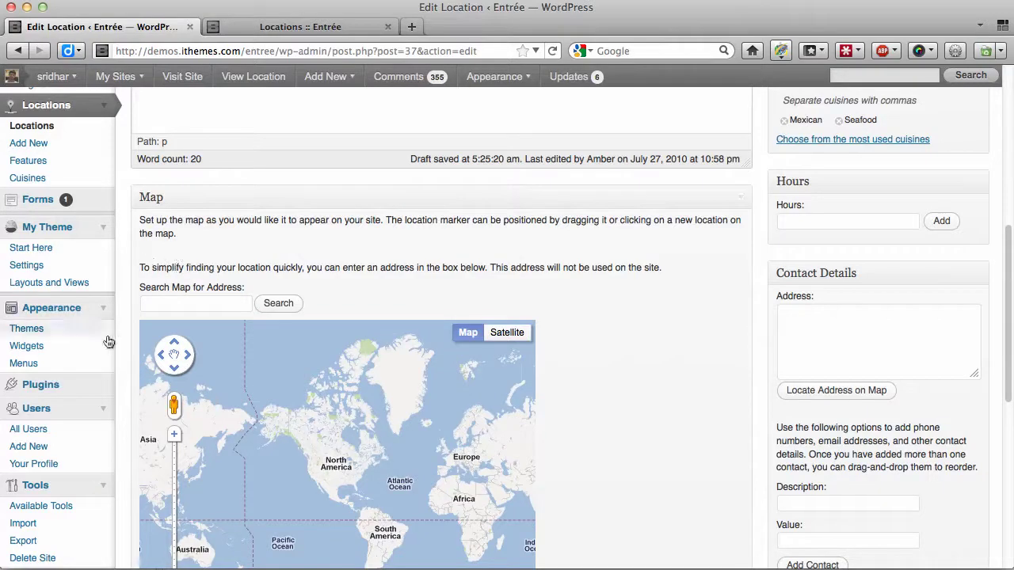
scroll(99, 238, "down", 5)
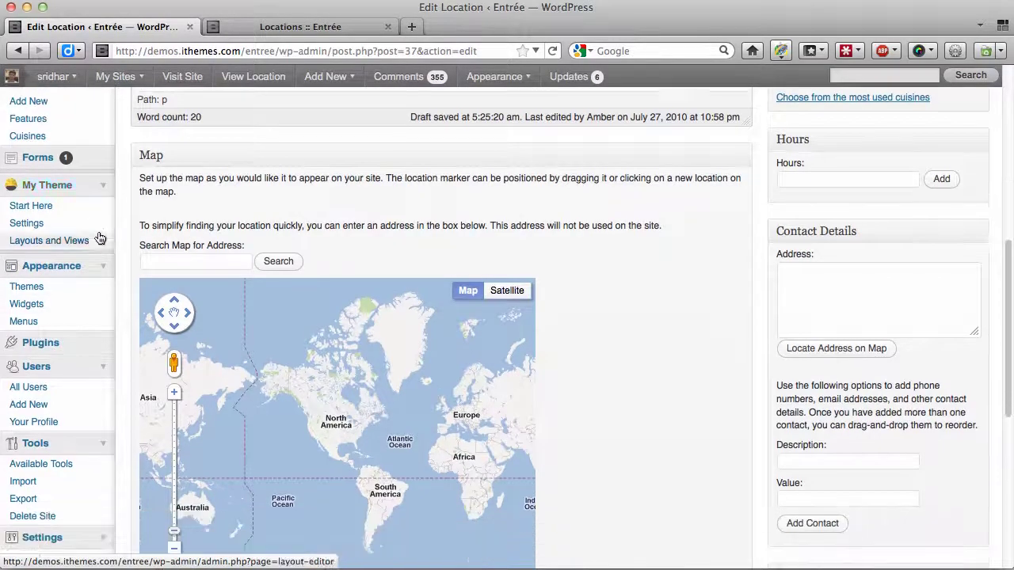
scroll(100, 237, "up", 8)
scroll(100, 238, "up", 2)
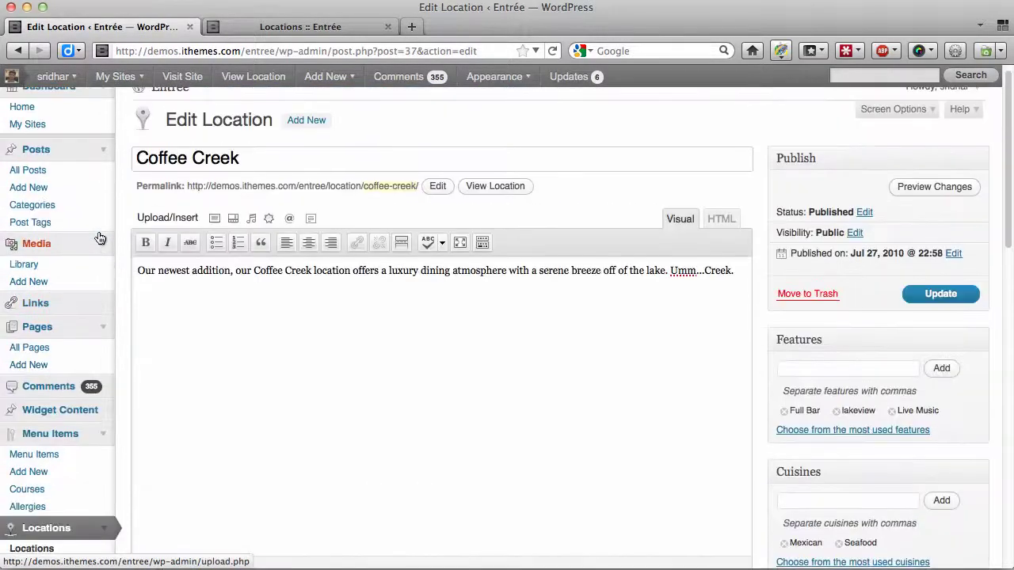
left_click(69, 351)
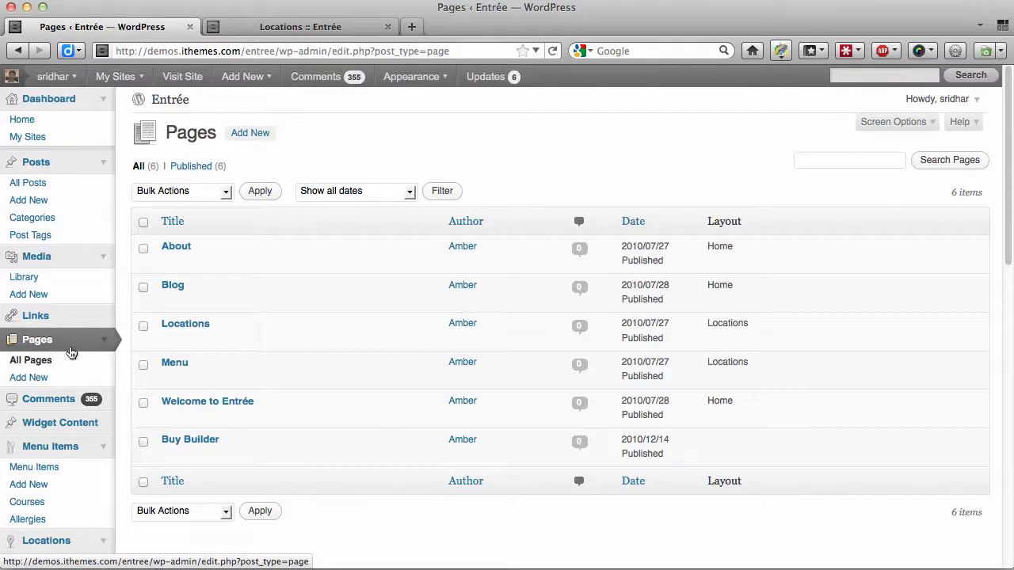
left_click(189, 332)
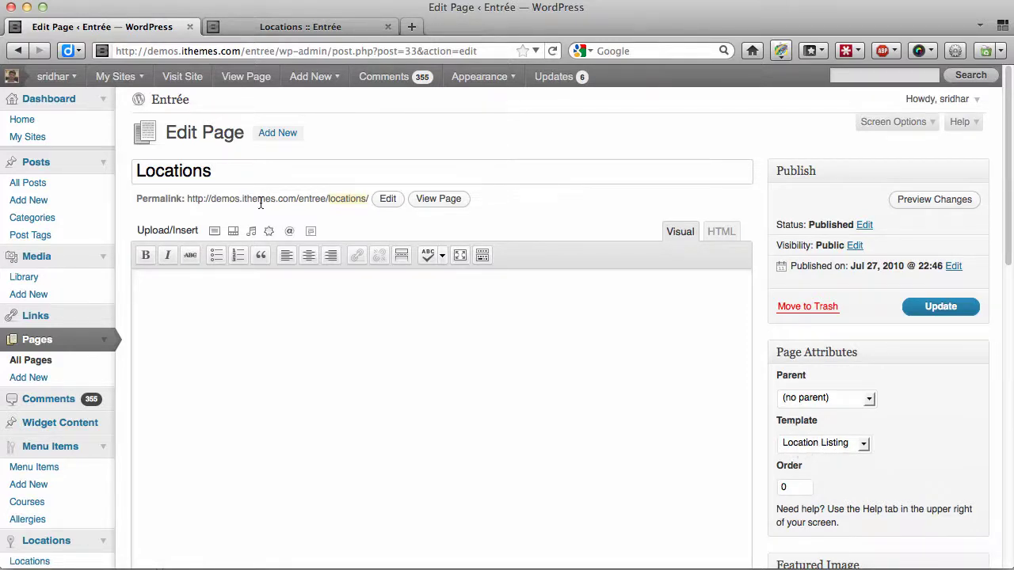
Look over the live Locations page once more, then open the site's Menu page.
key("ctrl+Tab")
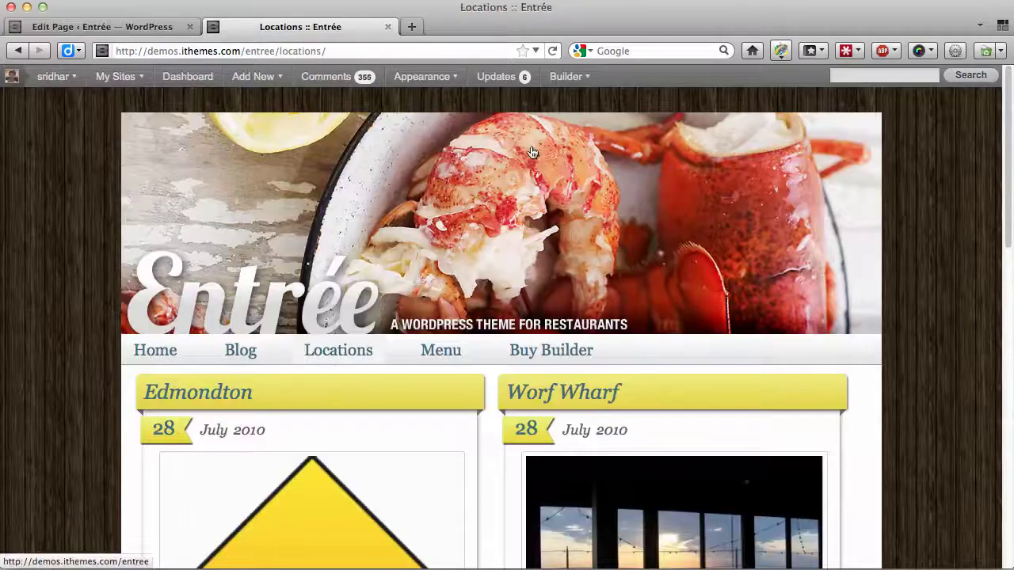
scroll(940, 368, "down", 5)
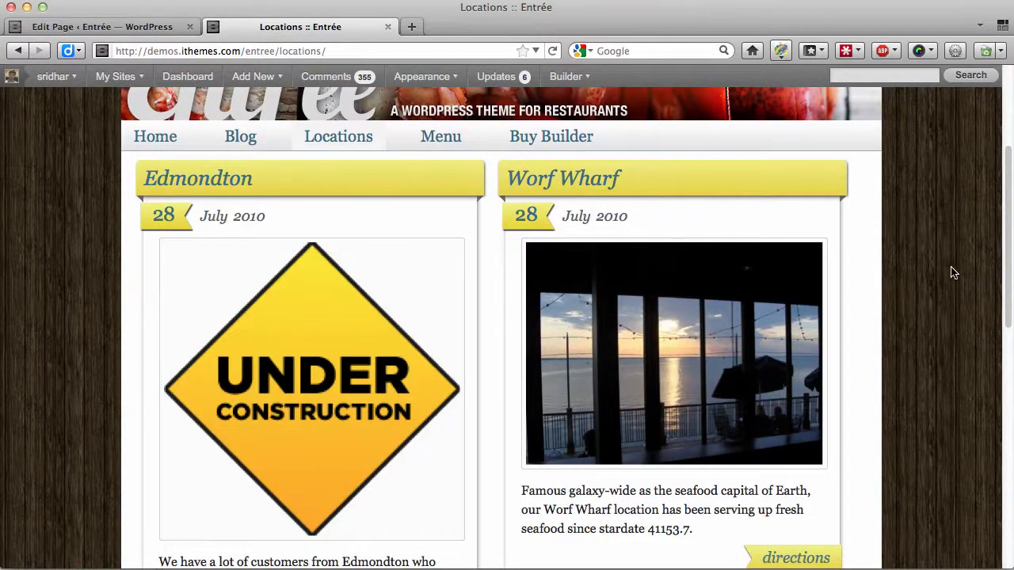
scroll(954, 273, "down", 10)
scroll(953, 272, "up", 15)
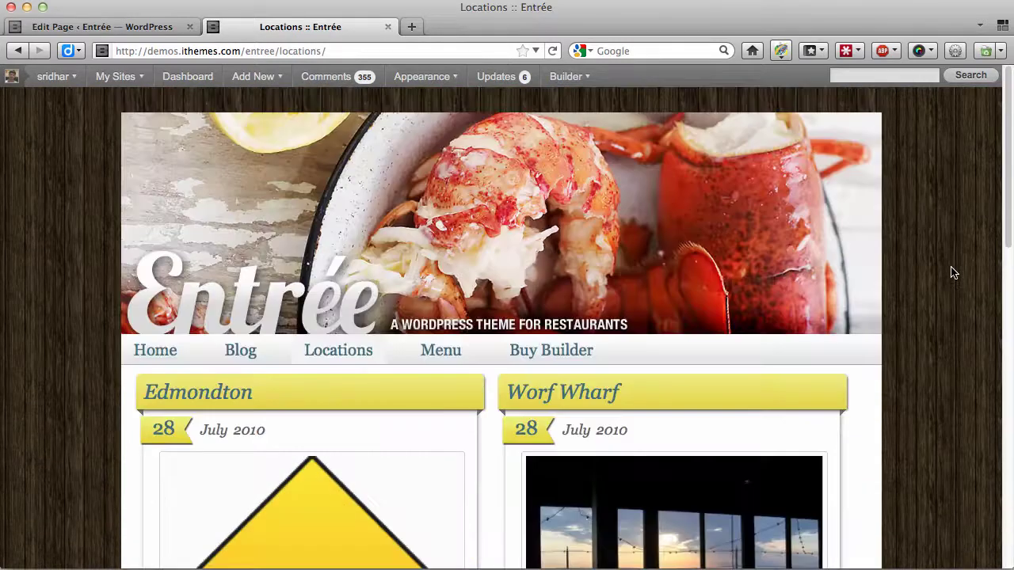
left_click(454, 350)
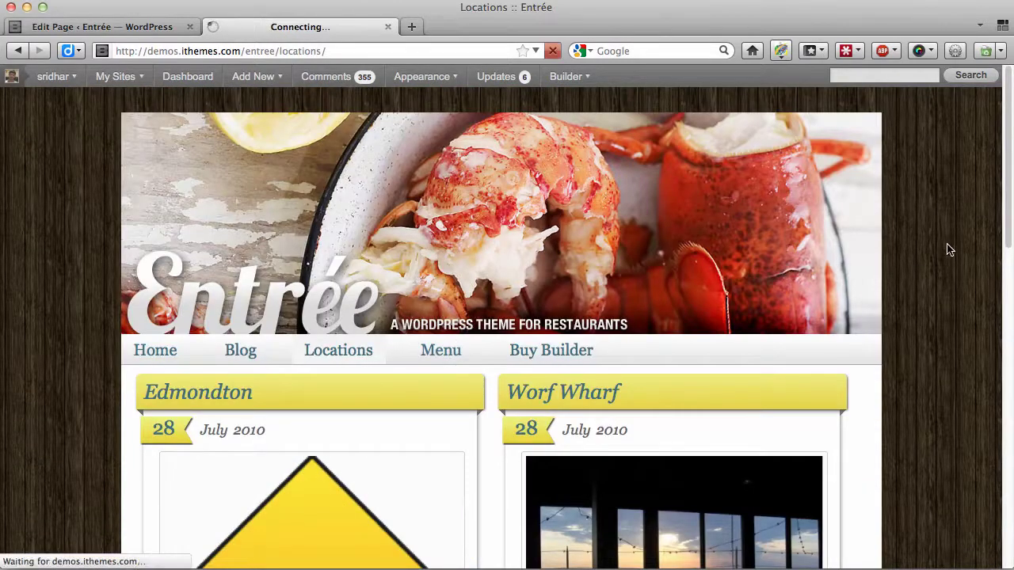
Return to the WordPress admin and open the French Fries entry from the list of menu items for editing.
key("ctrl+shift+Tab")
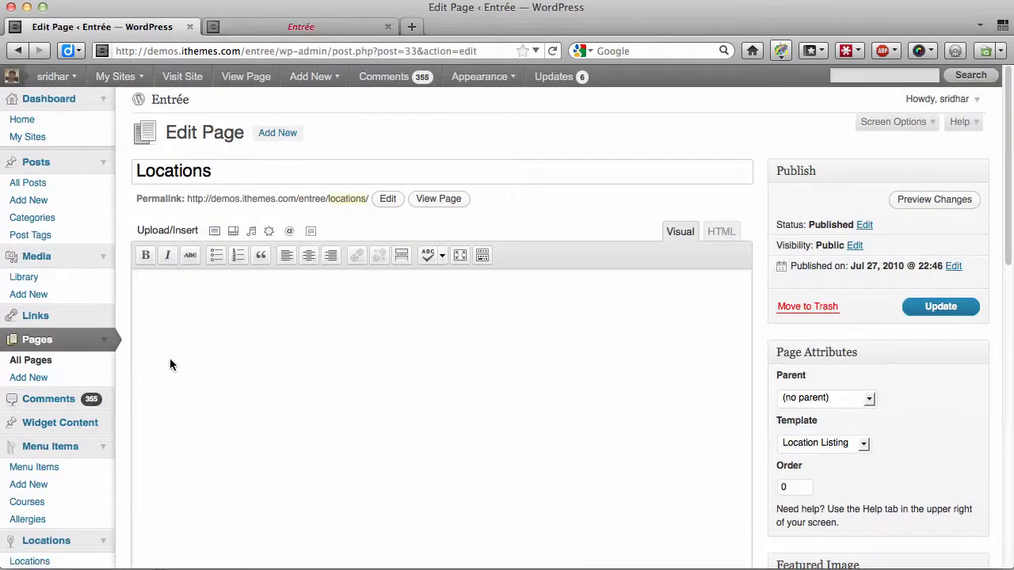
scroll(170, 360, "down", 3)
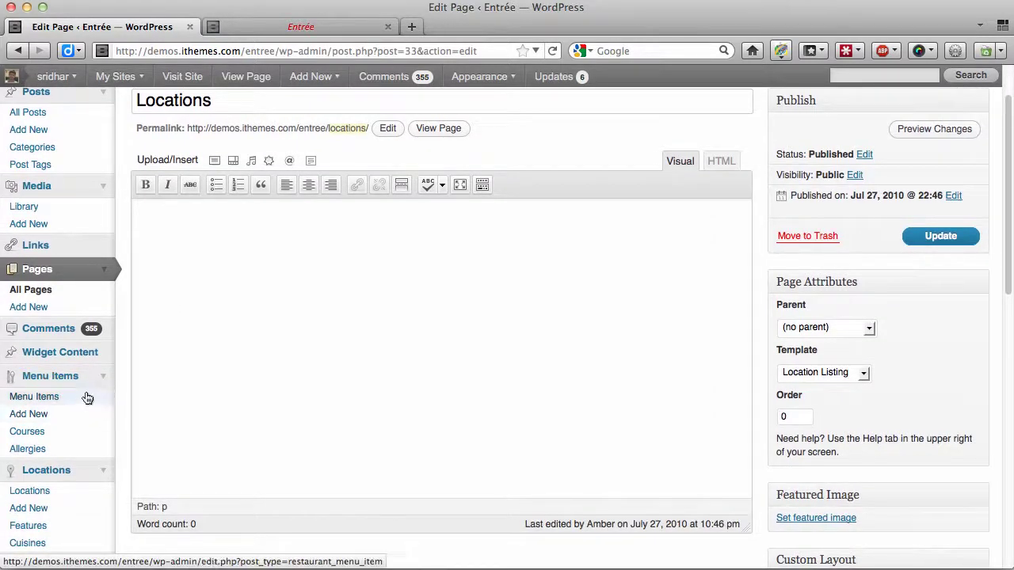
left_click(87, 398)
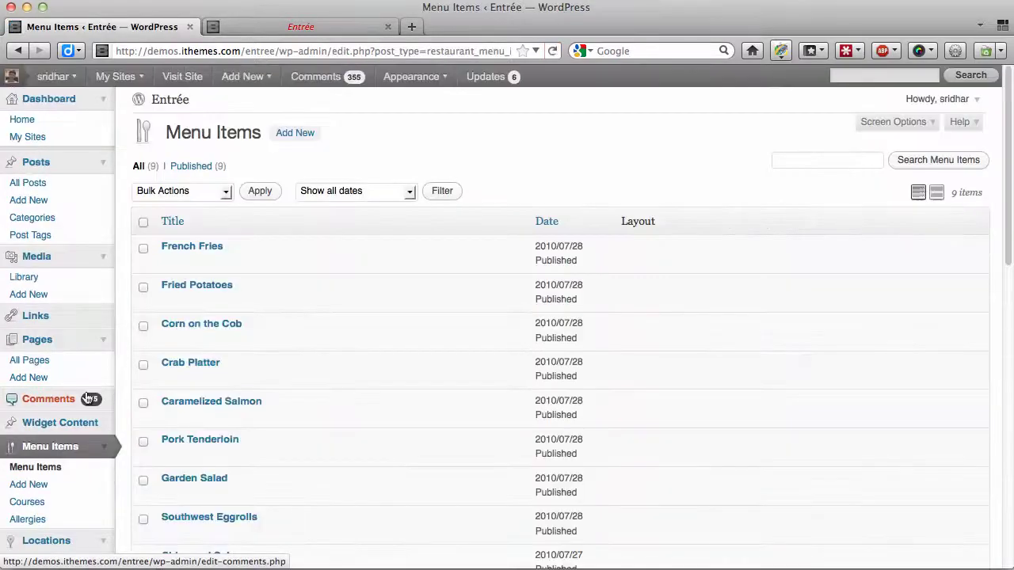
left_click(204, 252)
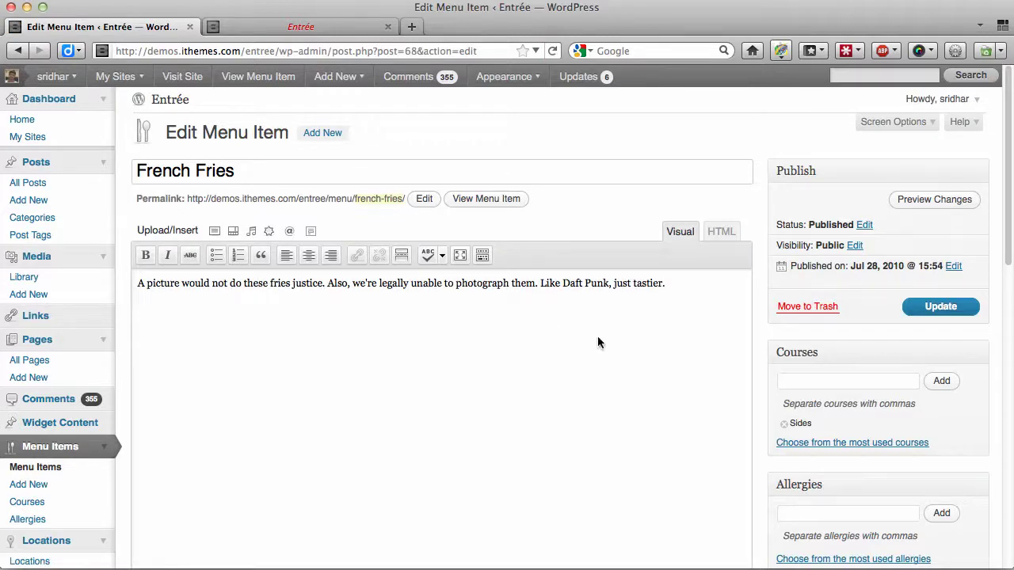
Examine the French Fries item's course, allergies, price, pricing options, featured image and custom layout settings.
scroll(955, 400, "down", 2)
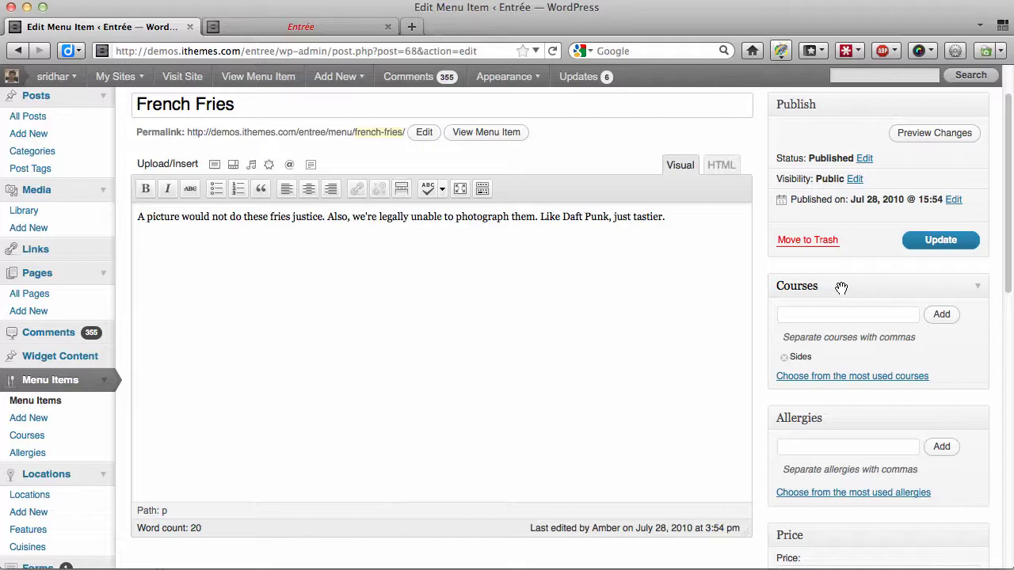
scroll(978, 366, "down", 3)
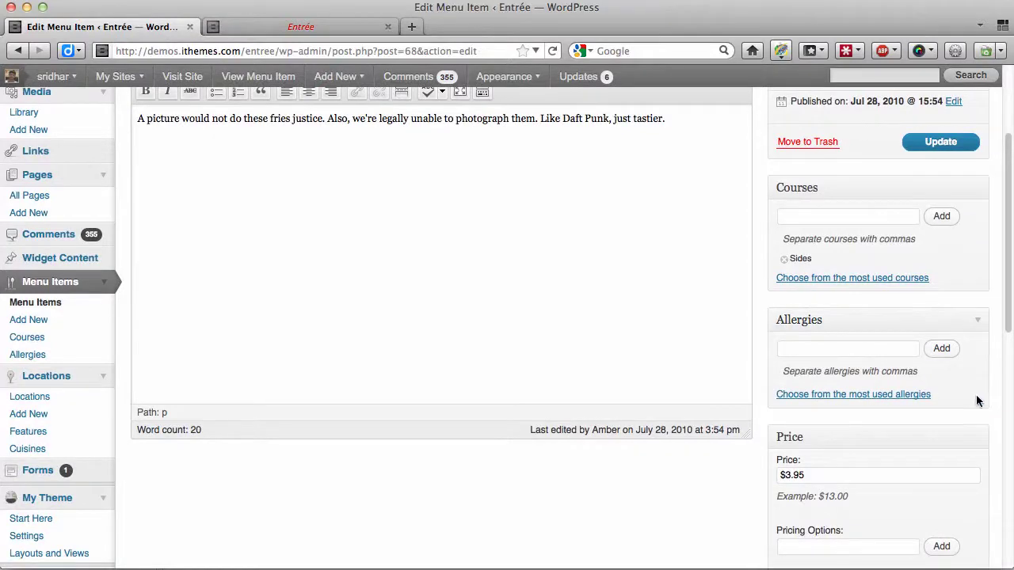
scroll(977, 400, "down", 3)
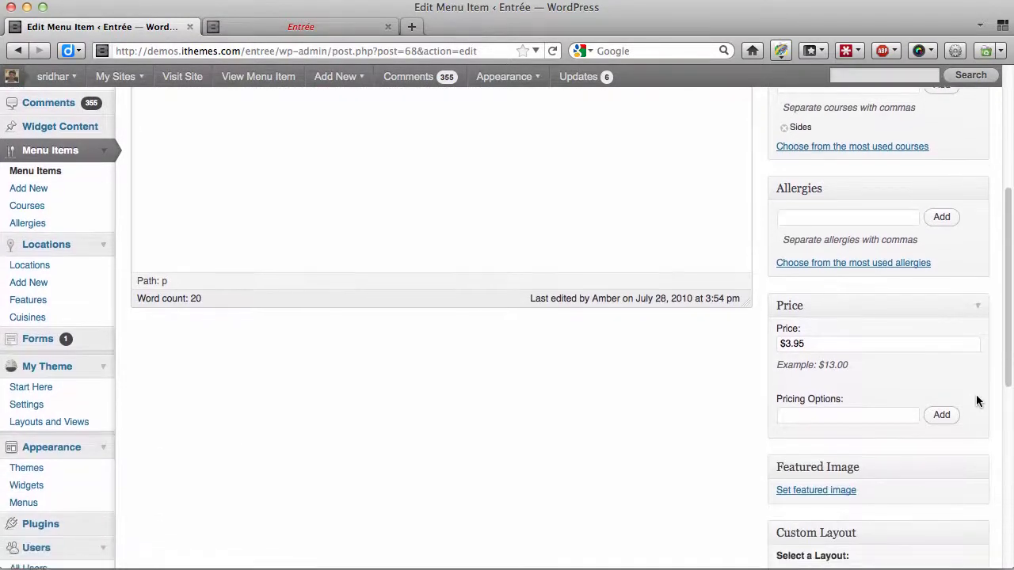
scroll(977, 400, "up", 5)
scroll(977, 401, "down", 3)
scroll(977, 400, "down", 3)
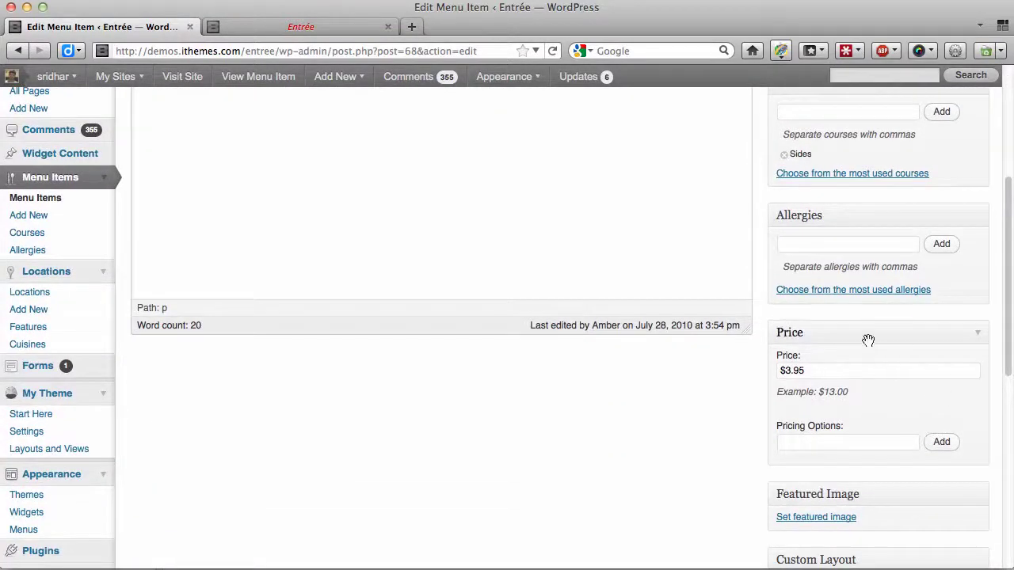
scroll(943, 410, "down", 3)
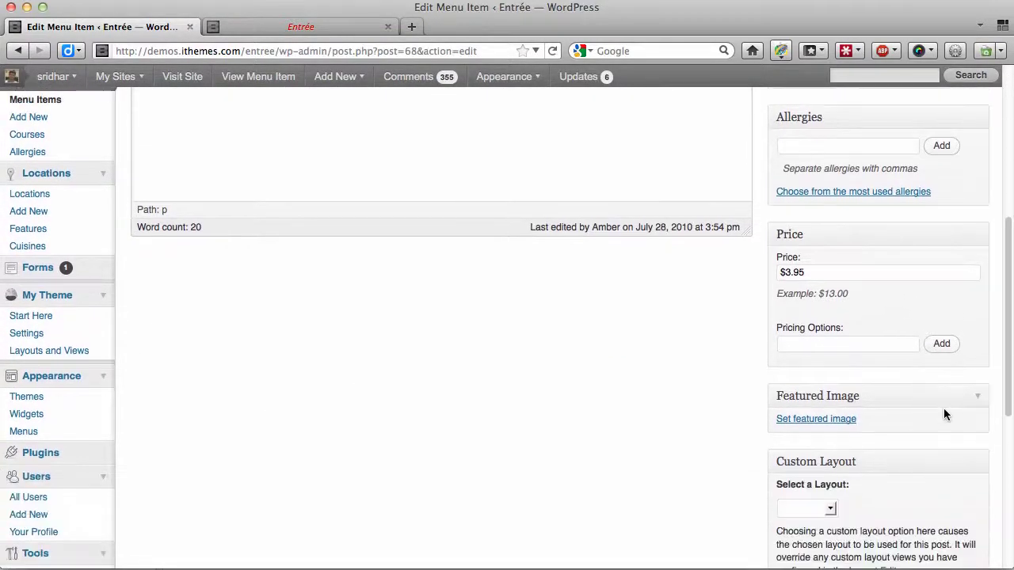
scroll(943, 408, "down", 2)
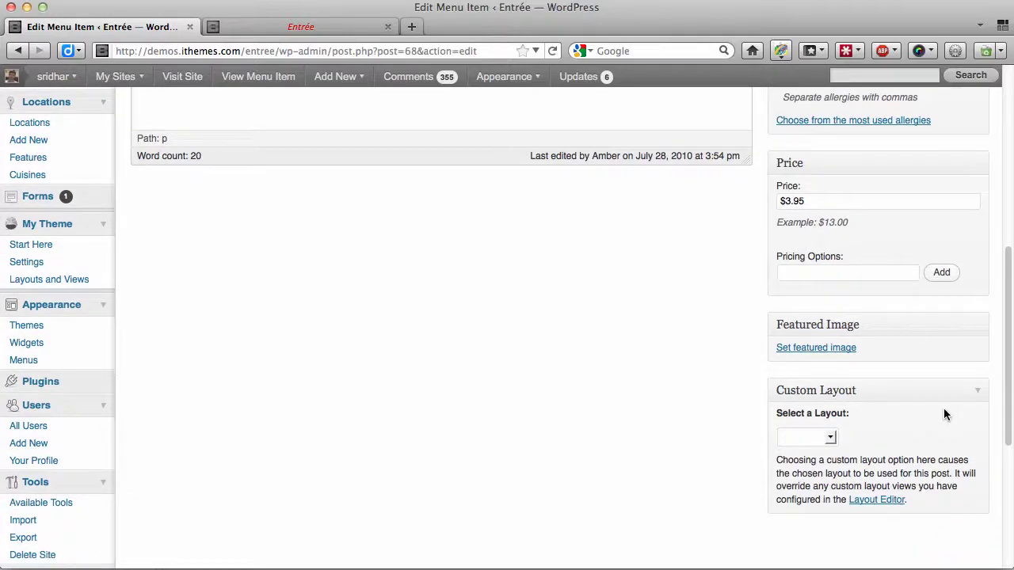
scroll(881, 361, "up", 9)
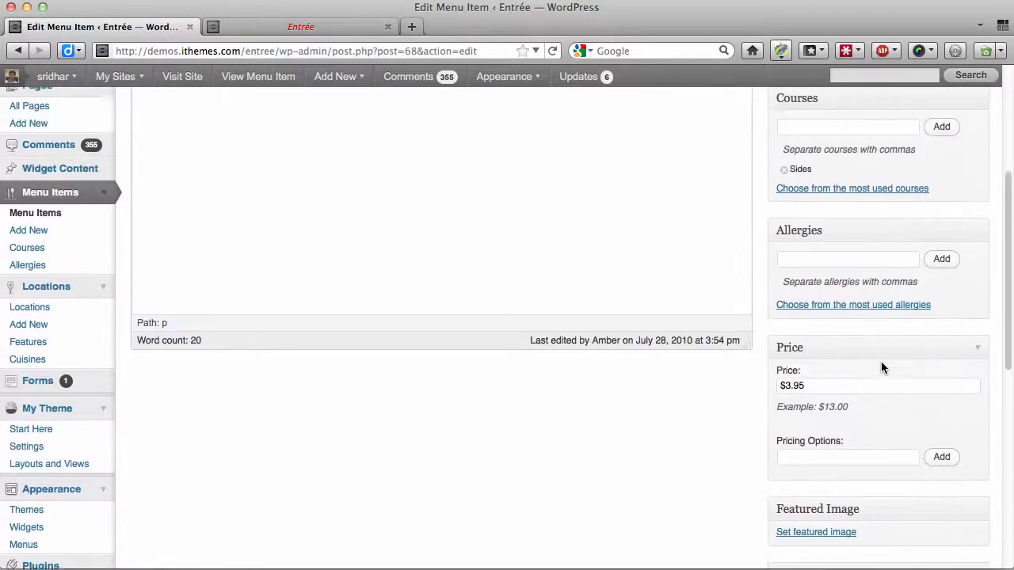
scroll(882, 362, "up", 5)
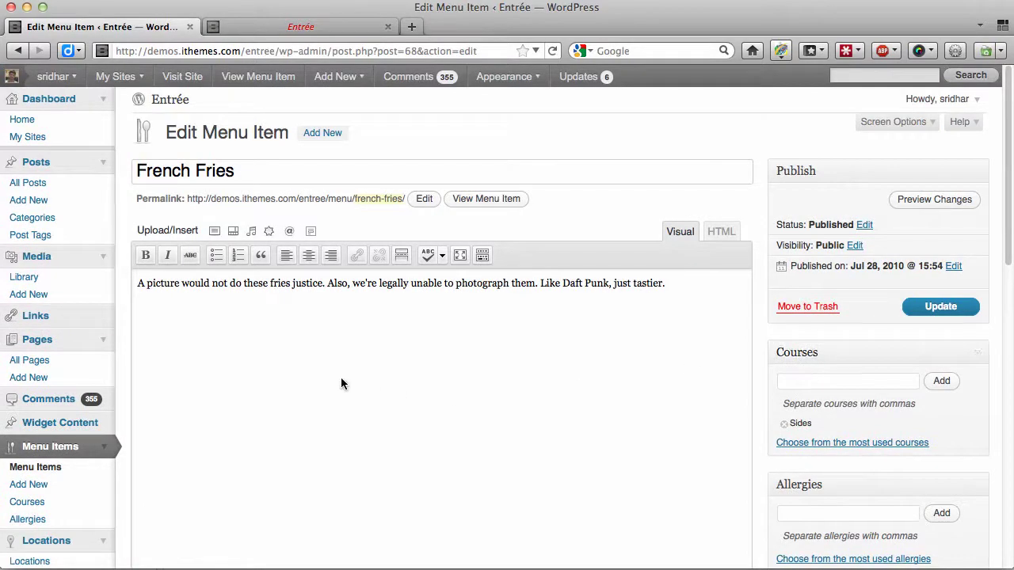
Check the live Menu page, then return to the admin and open the Menu page from the list of pages for editing.
key("ctrl+Tab")
left_click(434, 356)
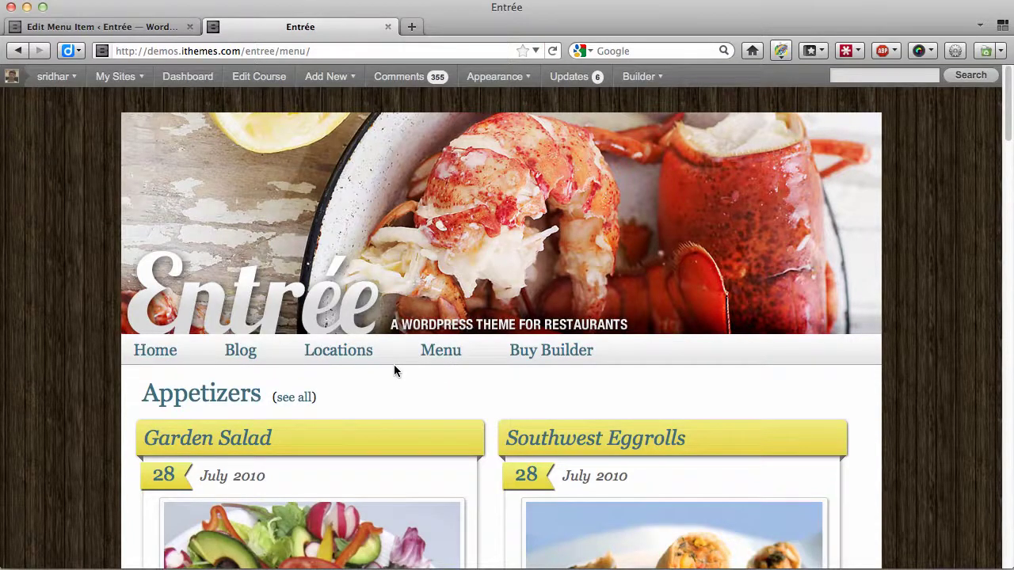
key("ctrl+shift+Tab")
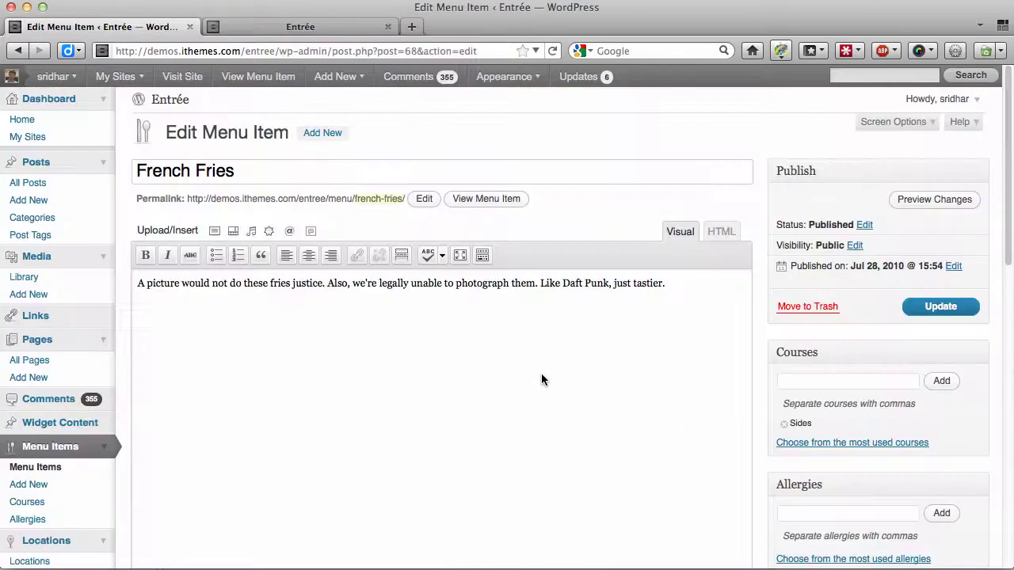
left_click(46, 370)
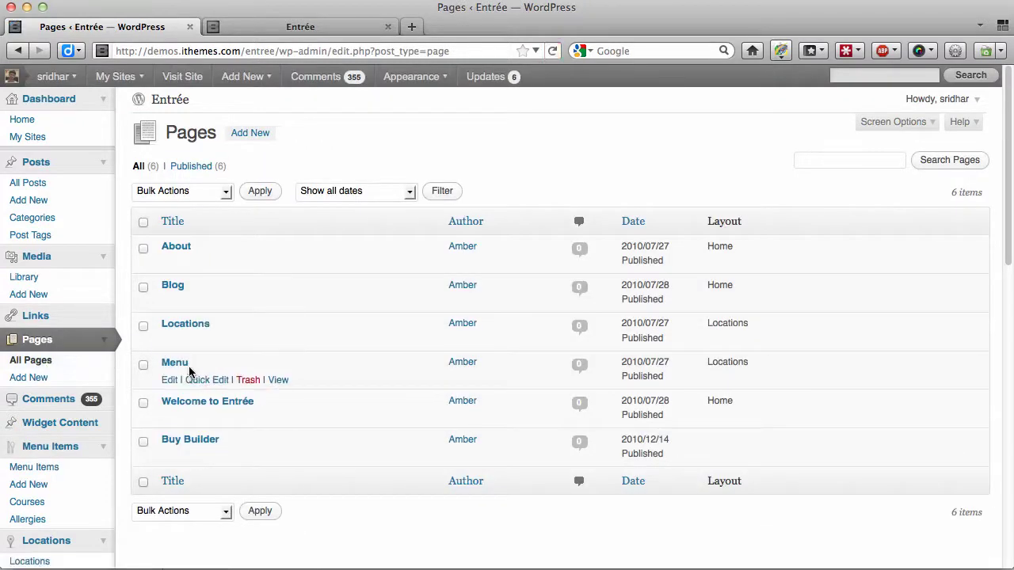
left_click(179, 370)
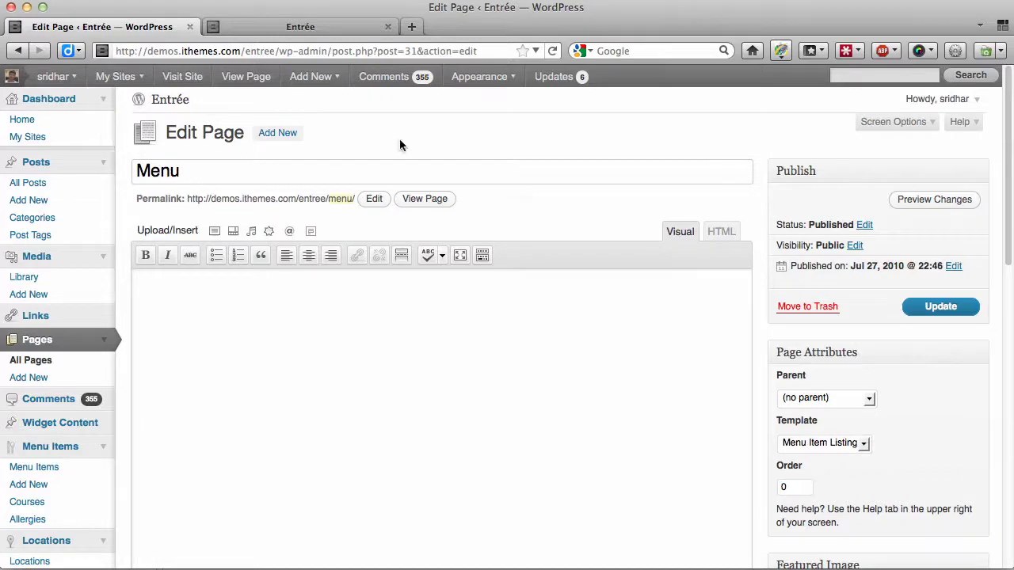
Switch to the live Menu page and look over its menu items, from the appetizers down to the entrées.
key("ctrl+Tab")
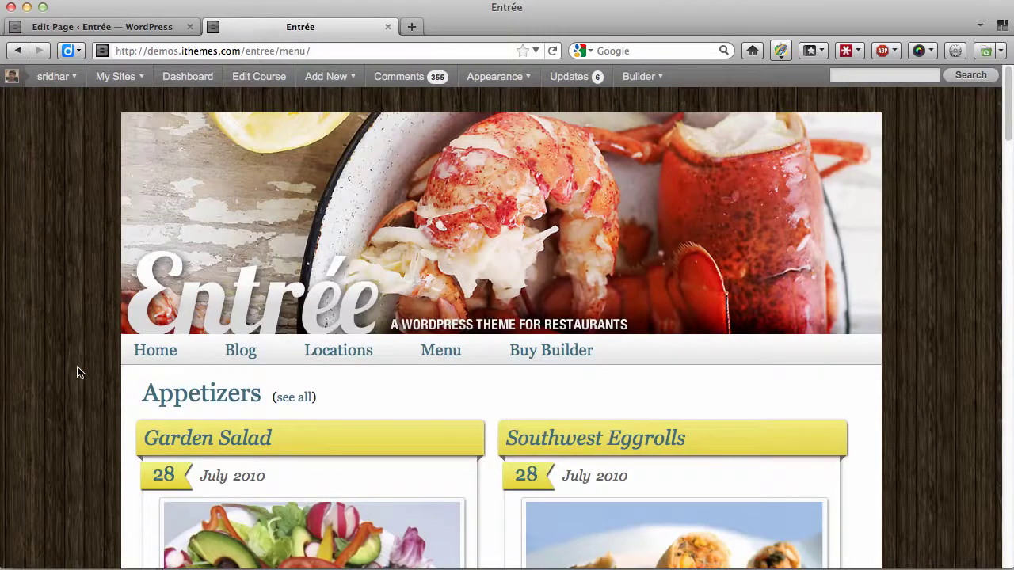
scroll(78, 372, "down", 10)
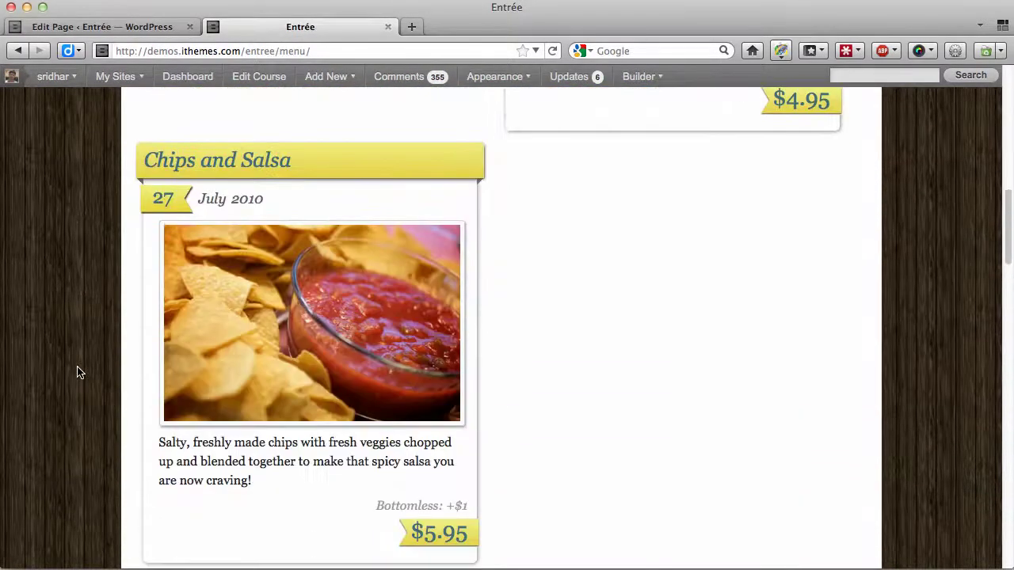
scroll(77, 372, "down", 10)
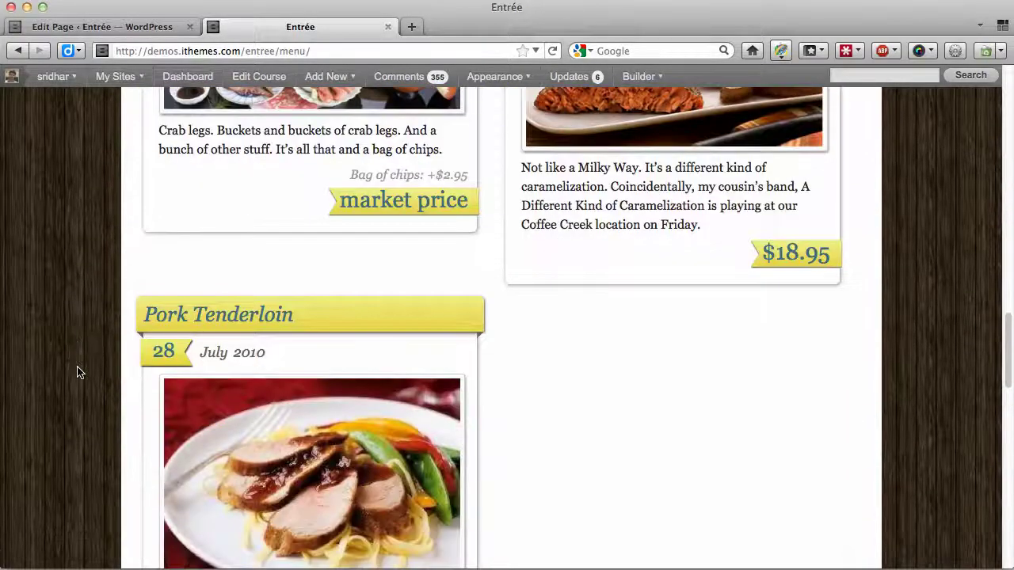
scroll(77, 372, "down", 3)
scroll(78, 372, "up", 15)
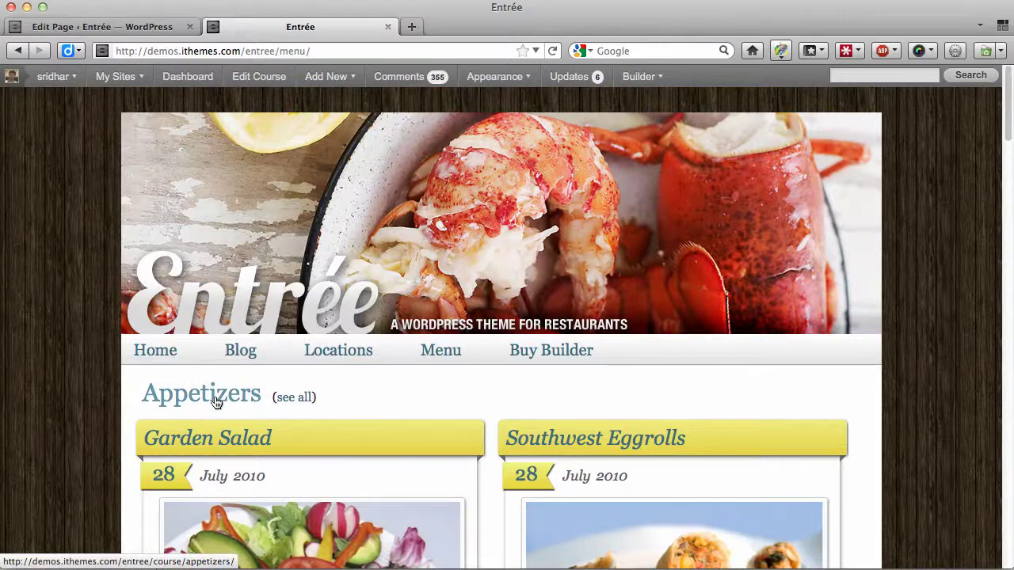
Compare the Menu page's admin settings with its live Appetizers section, then open the menu items' Courses list in the admin.
key("ctrl+Tab")
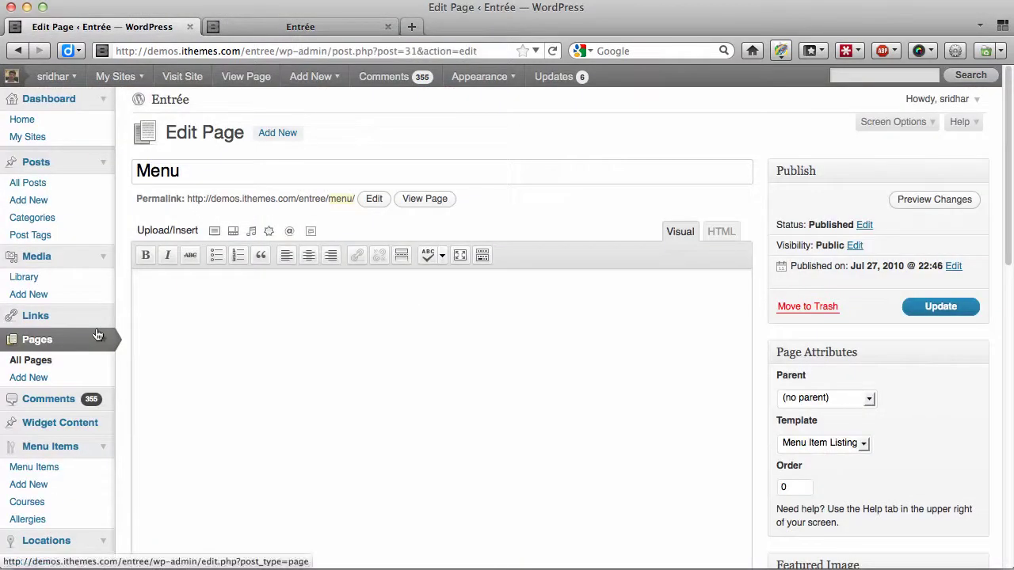
key("ctrl+Tab")
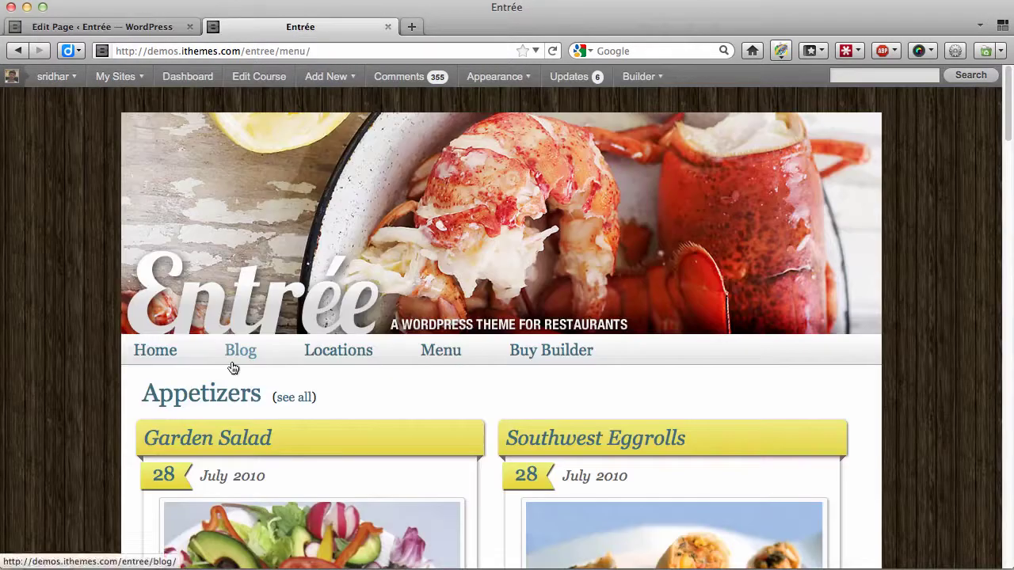
scroll(81, 394, "down", 5)
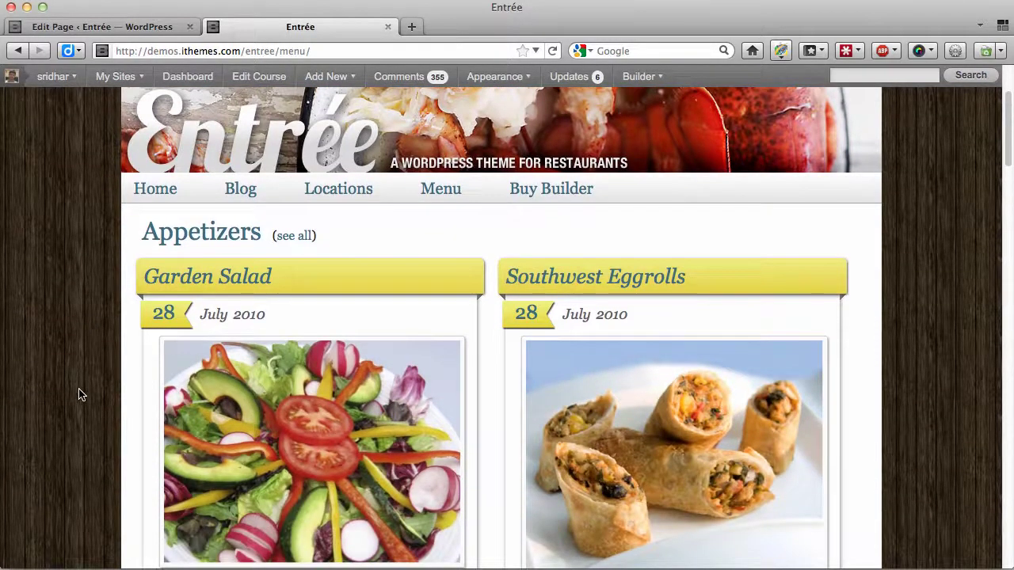
key("ctrl+Tab")
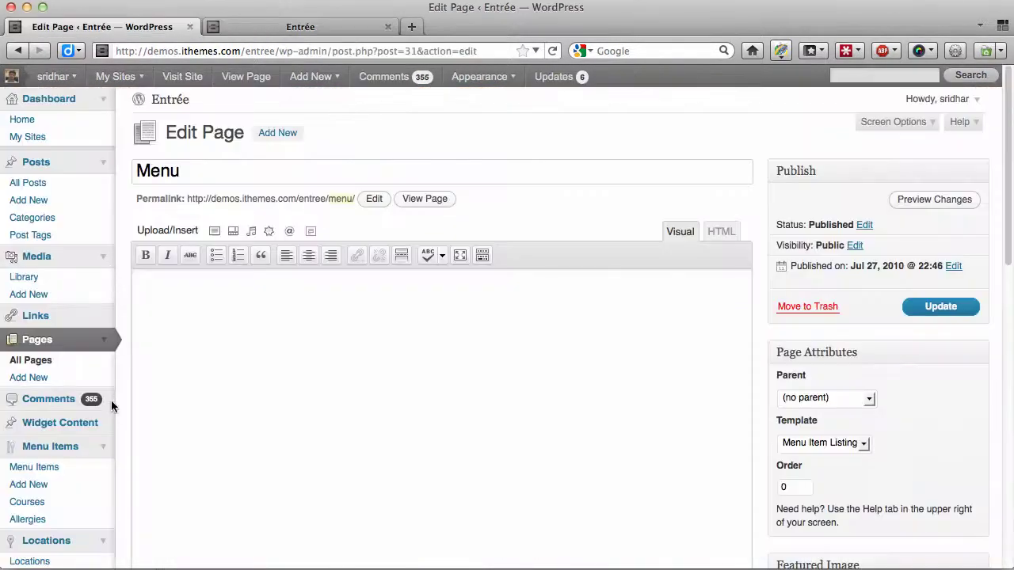
left_click(50, 504)
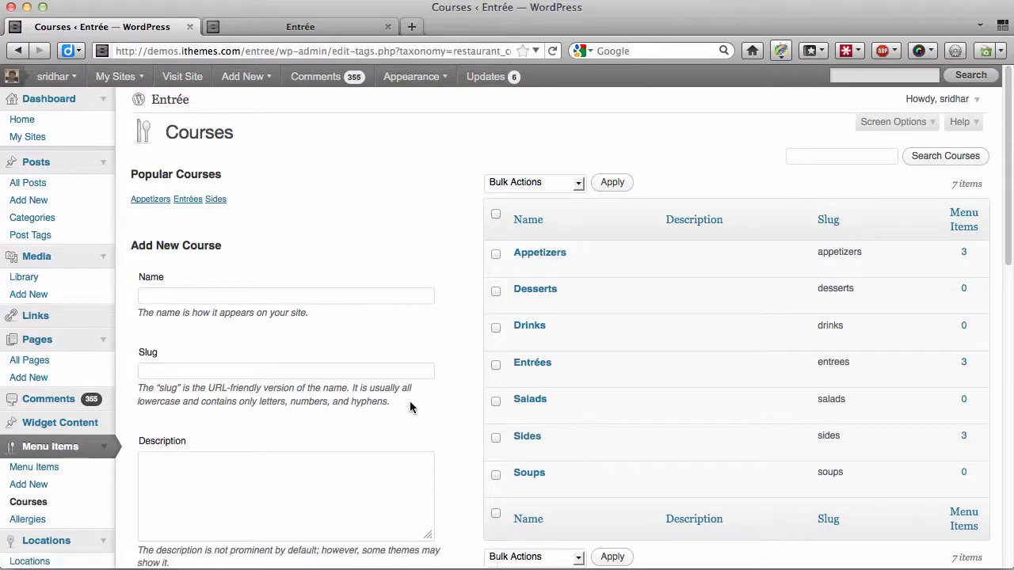
Switch to the live Menu page and examine how its items are grouped under the Appetizers, Entrées and Sides courses.
key("ctrl+Tab")
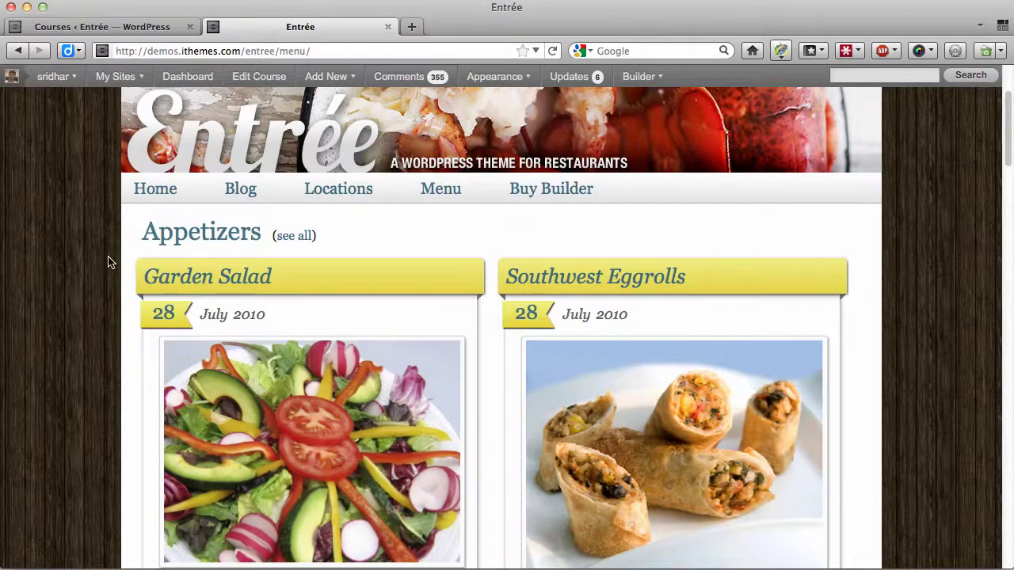
scroll(109, 262, "down", 8)
scroll(109, 262, "down", 4)
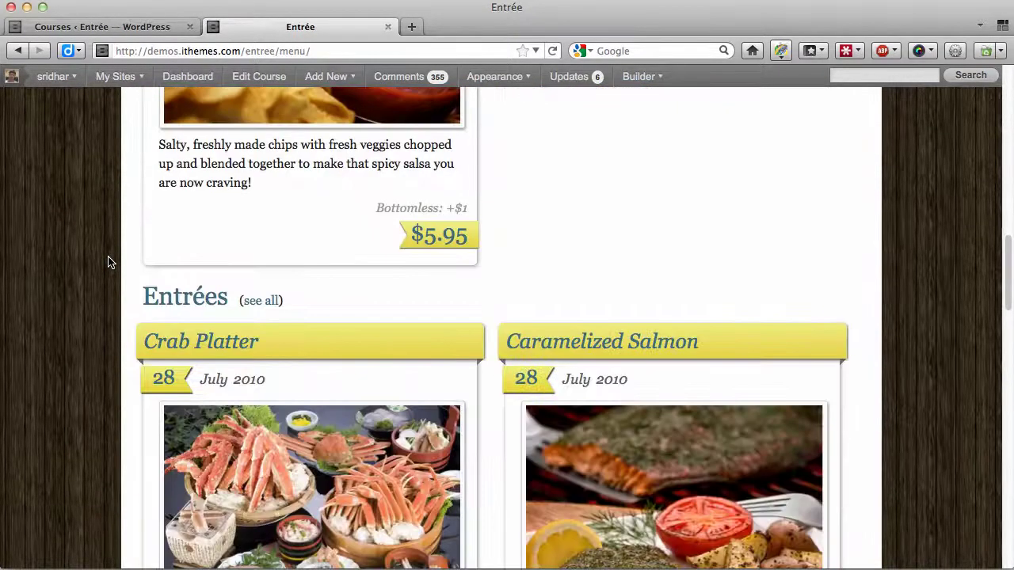
scroll(91, 297, "down", 4)
scroll(91, 297, "down", 5)
scroll(91, 297, "up", 1)
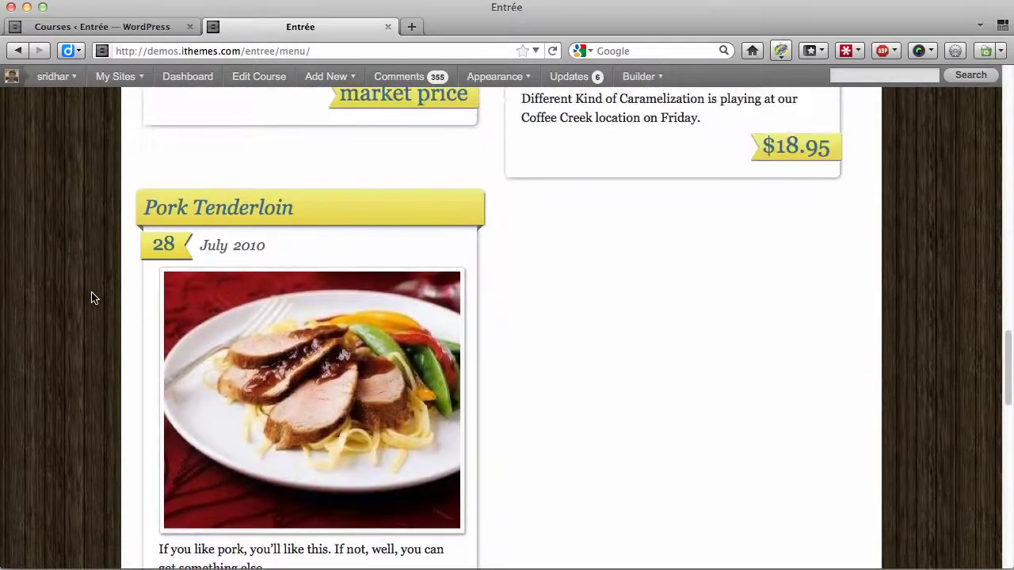
scroll(91, 298, "down", 1)
scroll(91, 297, "down", 6)
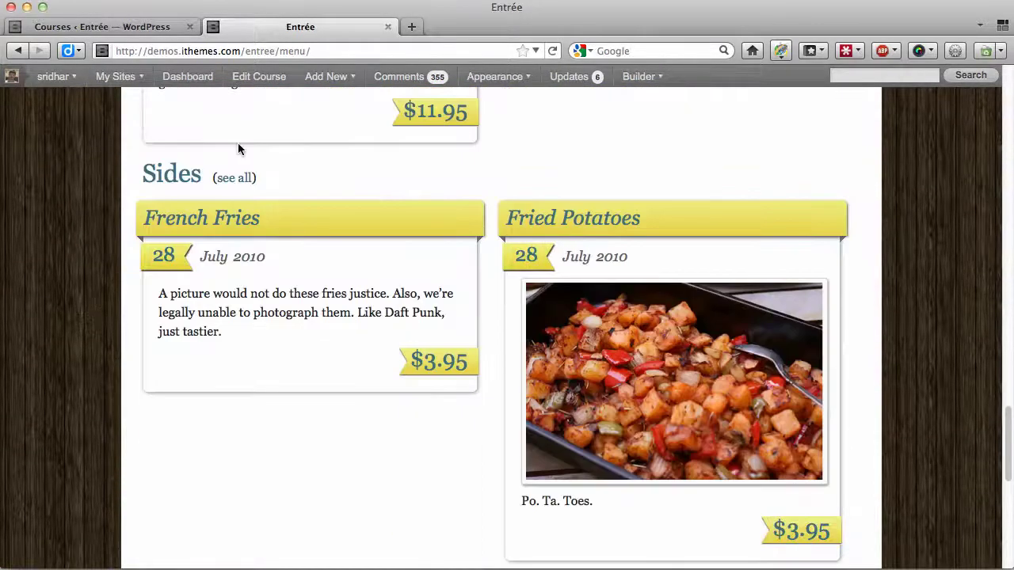
scroll(109, 221, "up", 6)
scroll(106, 219, "up", 20)
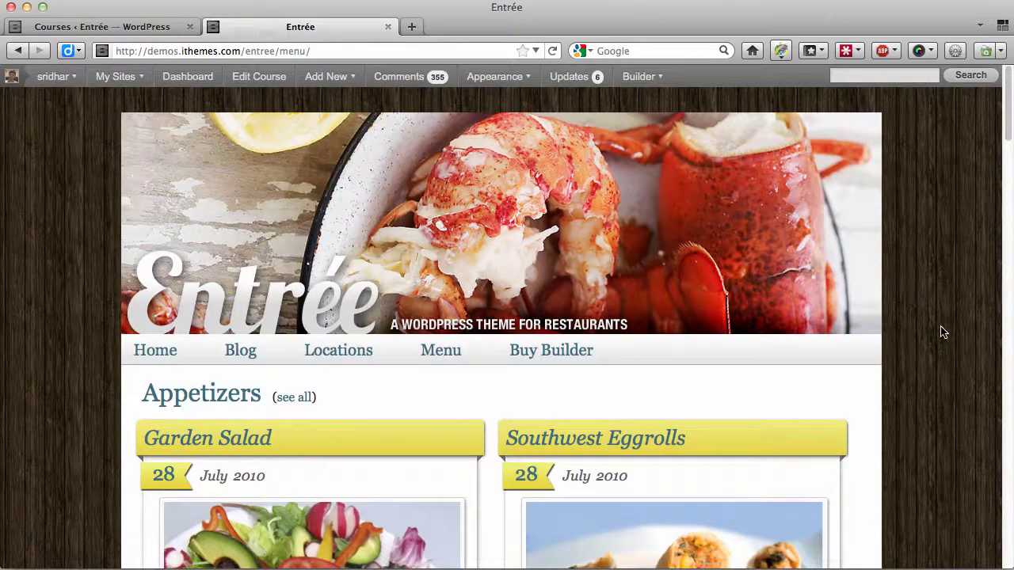
scroll(943, 333, "down", 3)
scroll(942, 333, "up", 3)
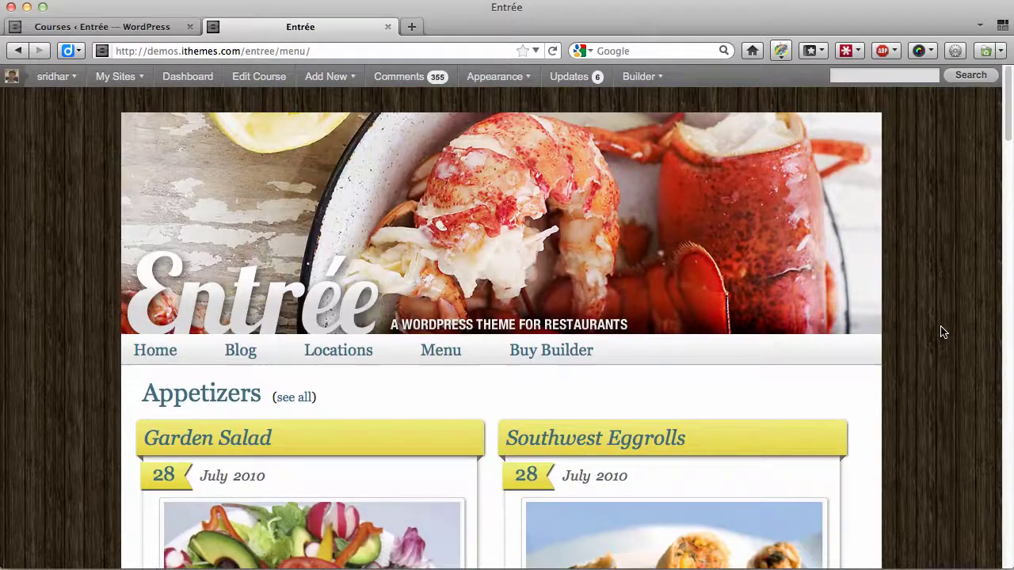